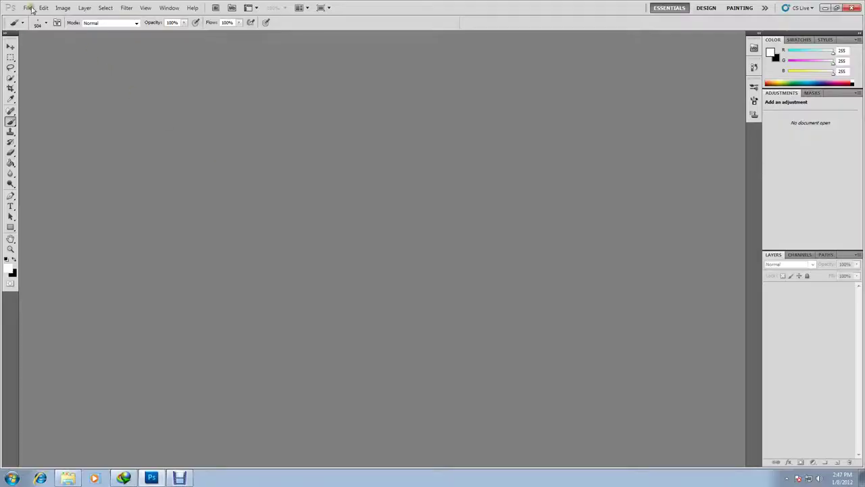
Create a new 1920×1080 document named Splatter
left_click(27, 8)
left_click(37, 16)
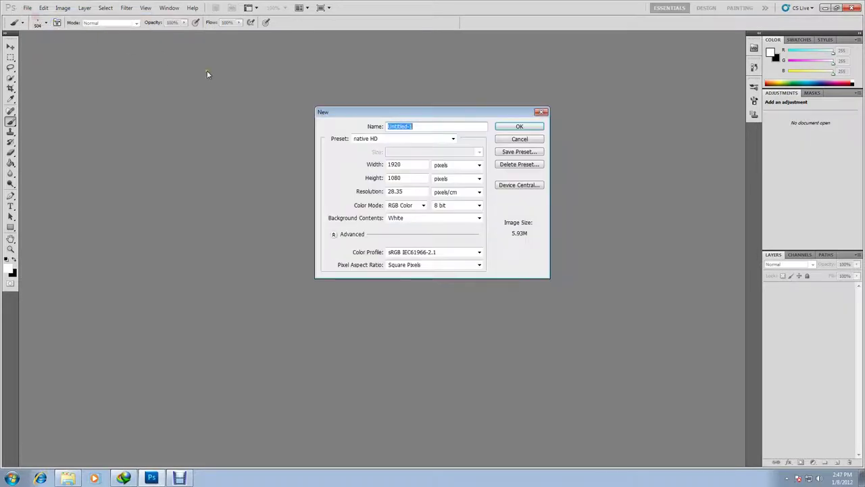
type("Splatter")
left_click(506, 129)
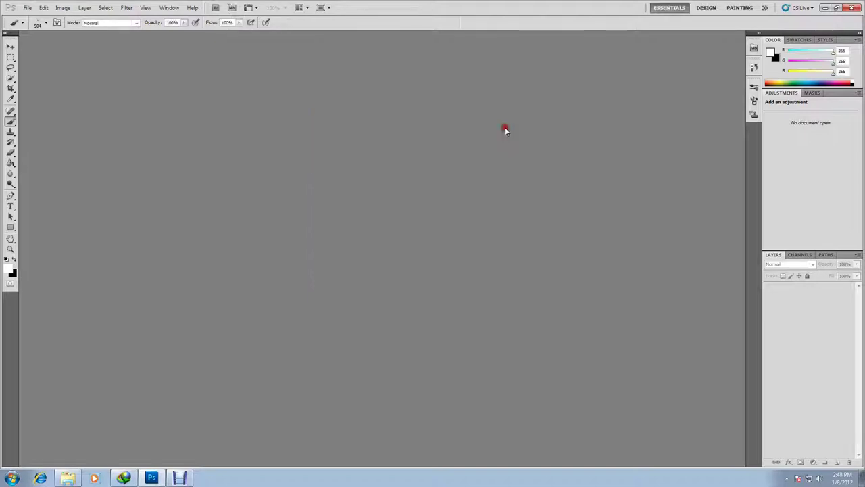
Reset to default colours and fill the canvas with black using the Paint Bucket
left_click(6, 259)
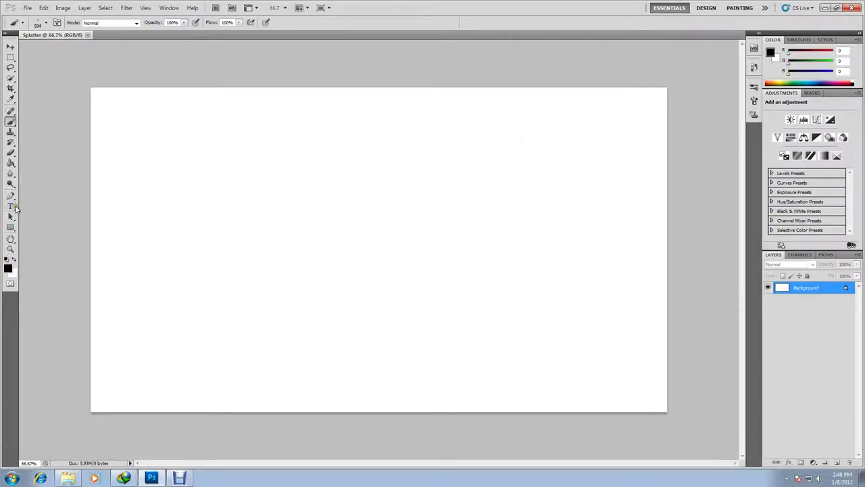
left_click(10, 162)
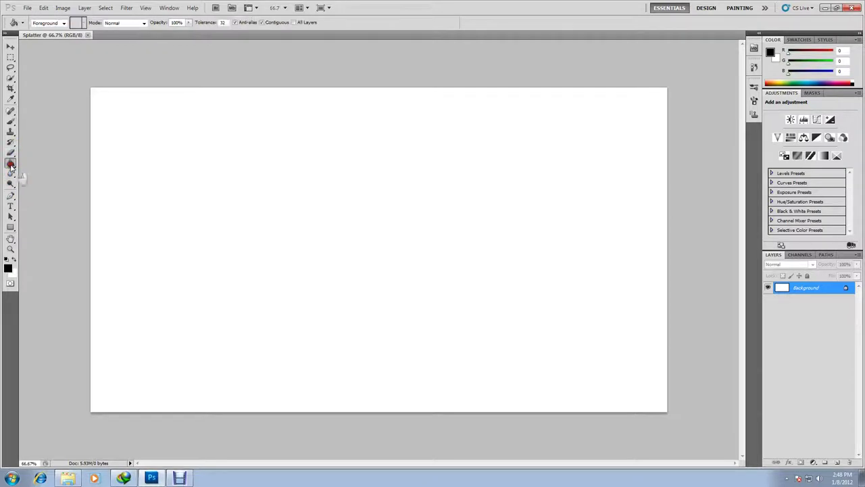
left_click(403, 216)
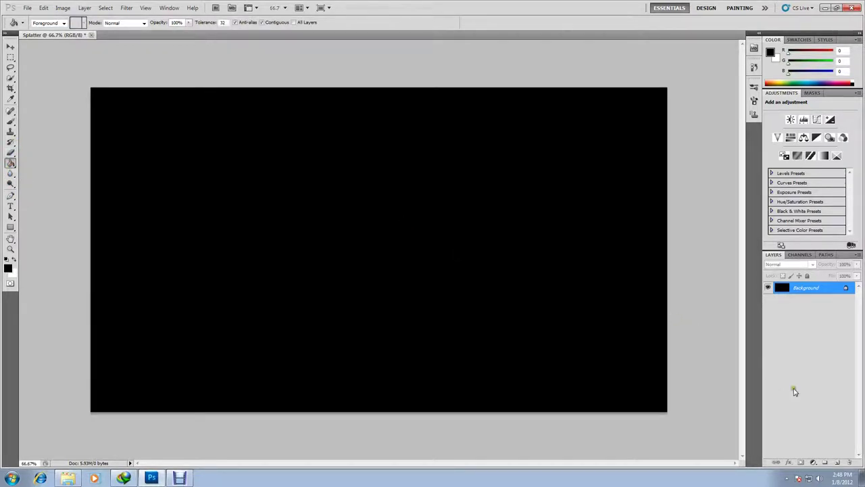
Add a new empty layer named Splatter
left_click(837, 463)
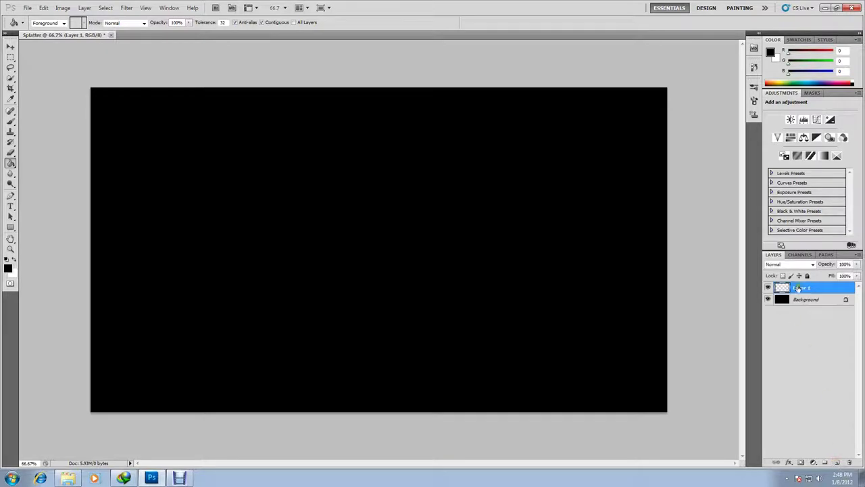
double_click(800, 288)
type("Splatter")
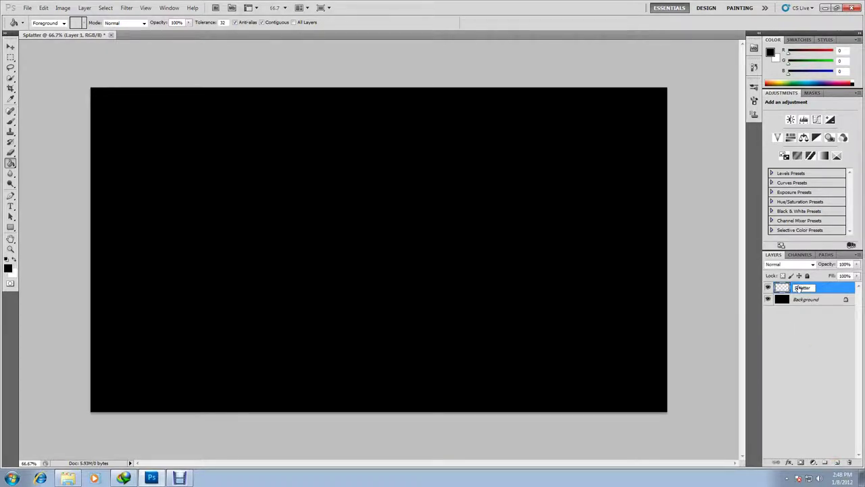
key("Return")
Make white the painting colour, load the ka05_splat brushes and choose the 1716 splatter brush
left_click(12, 273)
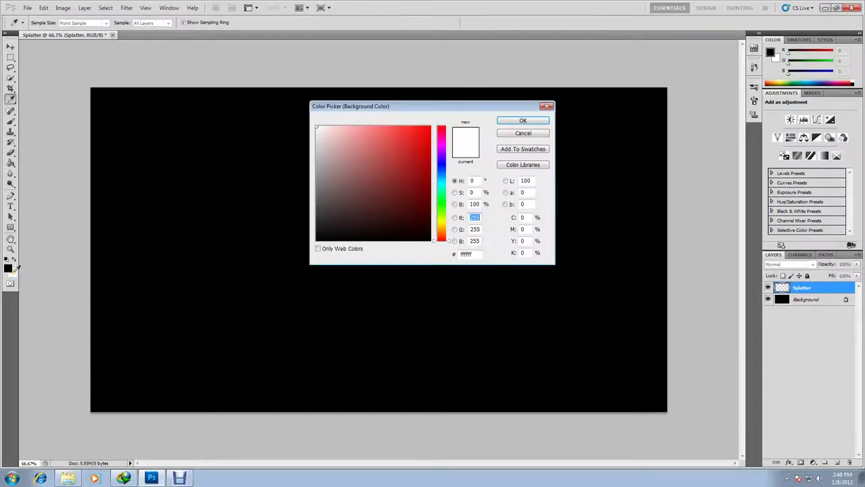
left_click(524, 133)
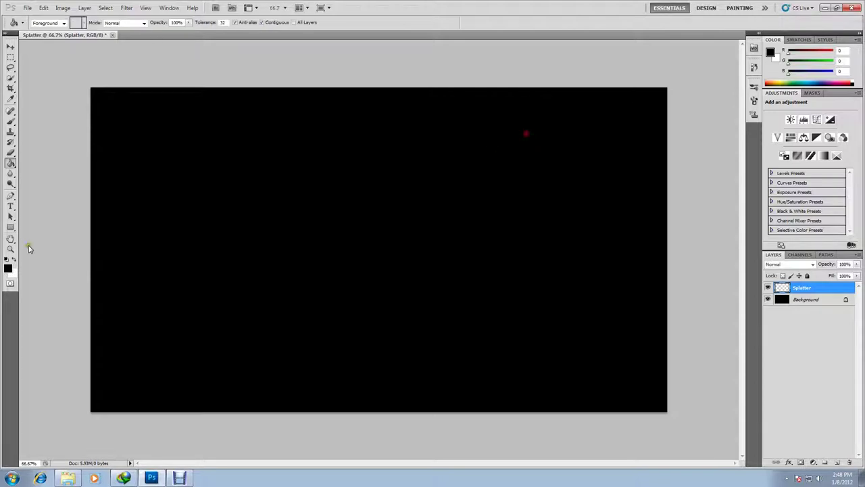
left_click(14, 259)
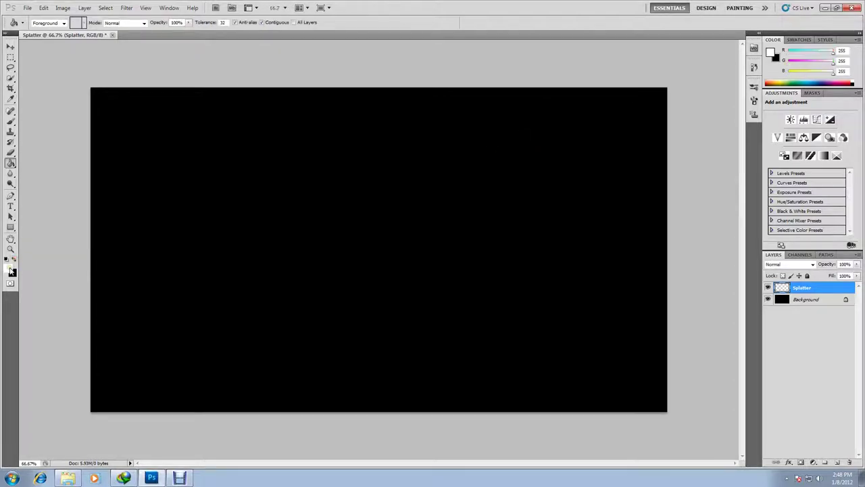
left_click(11, 122)
left_click(45, 24)
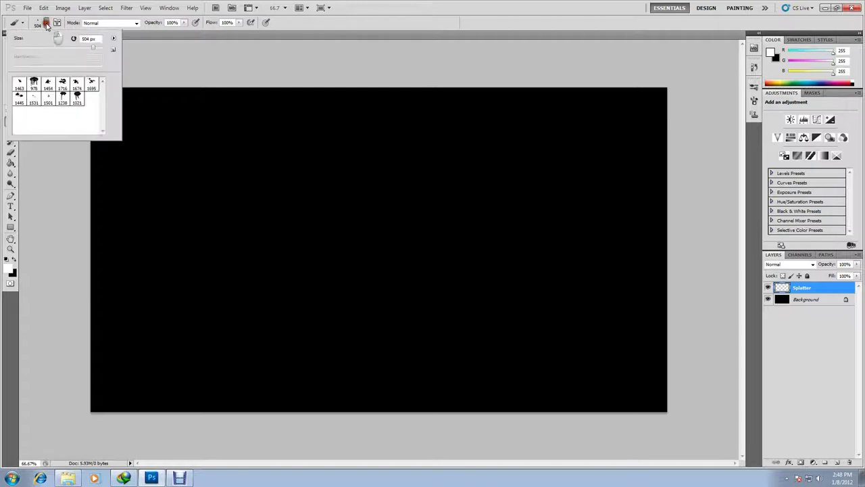
left_click(114, 38)
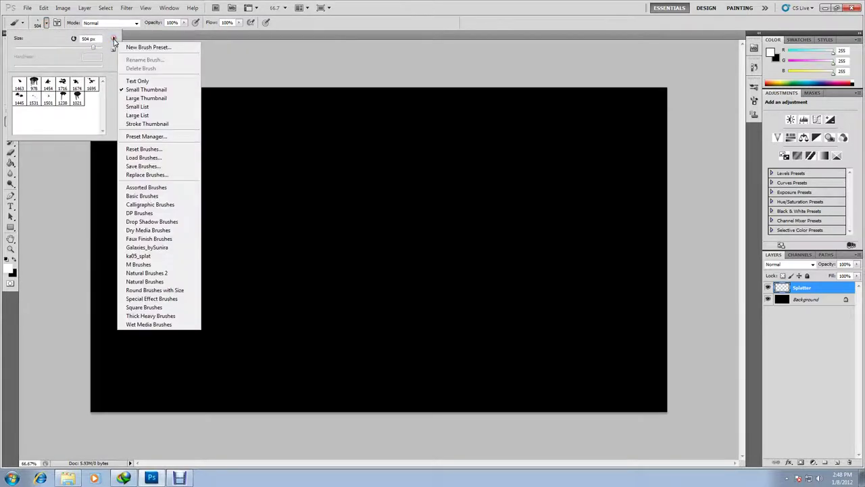
left_click(140, 256)
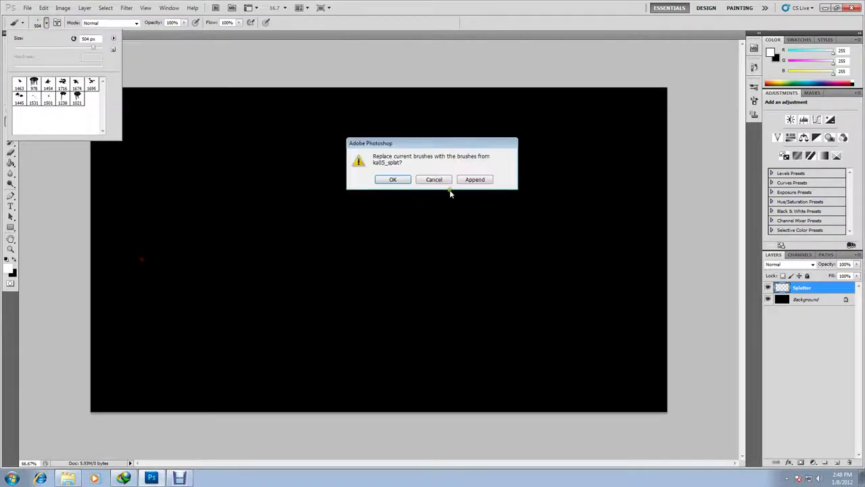
left_click(404, 178)
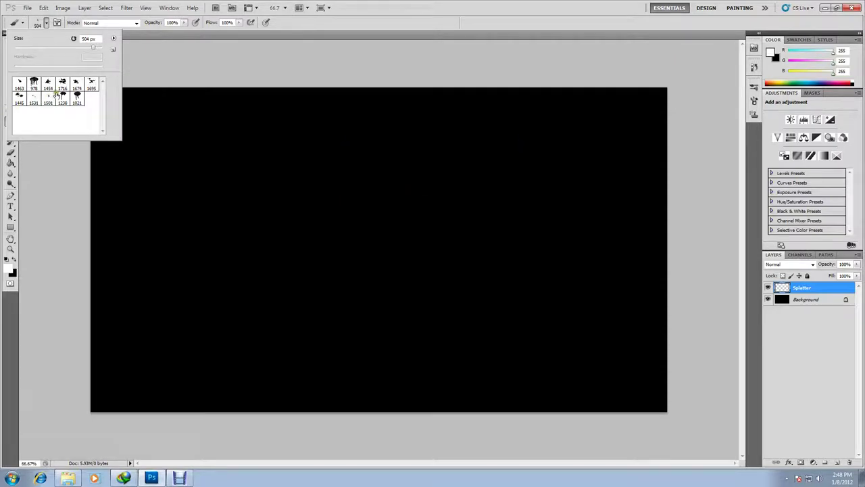
left_click(62, 84)
Stamp white splatters at and left of centre, at 618 px and with the 1454 brush at 391 px
left_click_drag(99, 48, 94, 48)
left_click(365, 250)
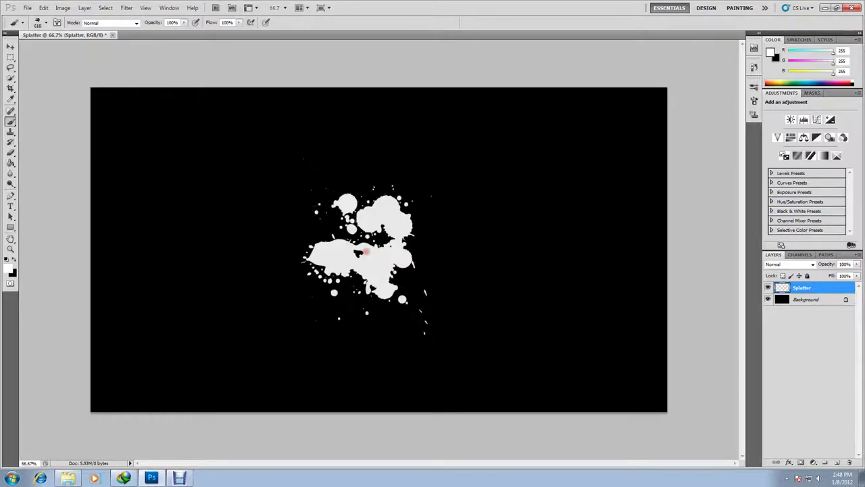
left_click(46, 22)
left_click(48, 83)
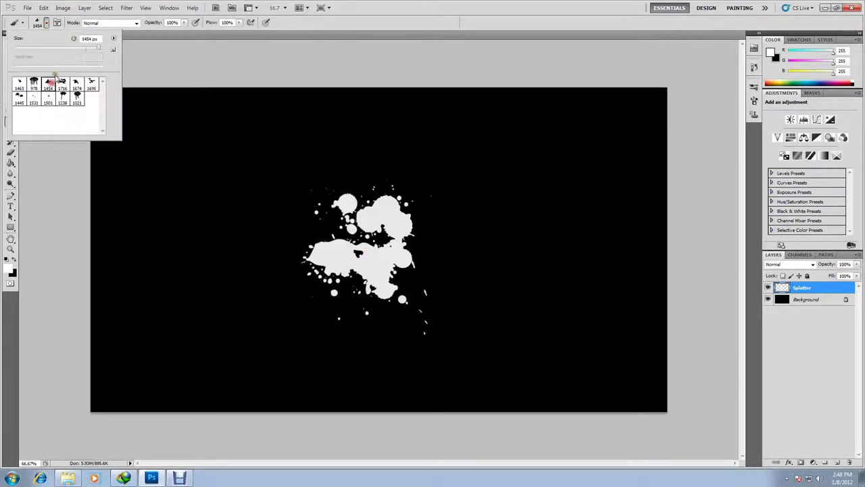
left_click_drag(97, 47, 88, 48)
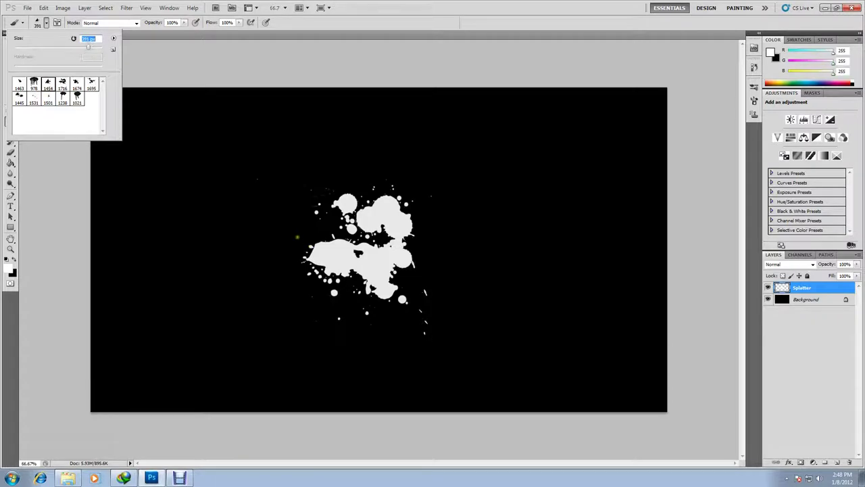
left_click(289, 231)
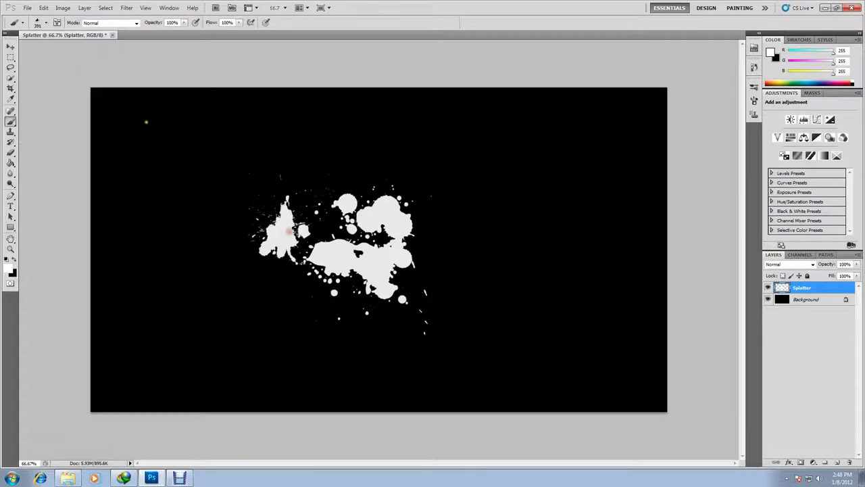
Stamp a 1695 splatter at 422 px right of centre and a dripping splatter at centre
left_click(46, 23)
left_click(91, 83)
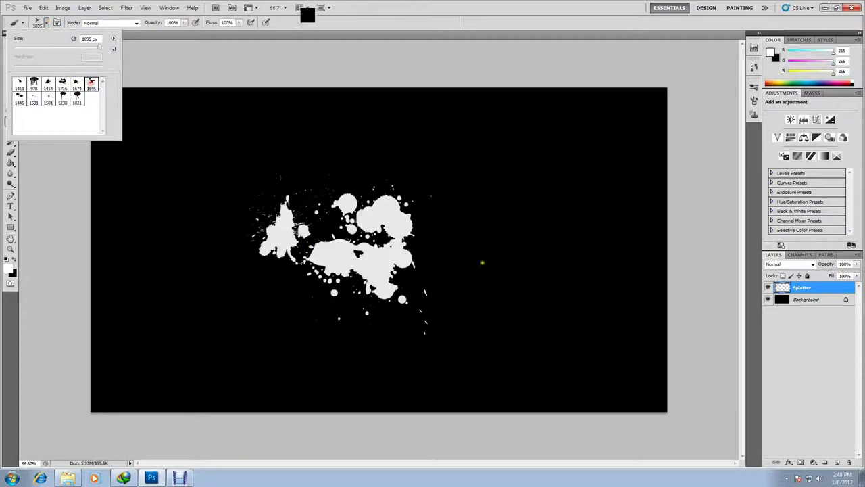
left_click_drag(99, 47, 88, 47)
left_click(482, 255)
left_click(46, 23)
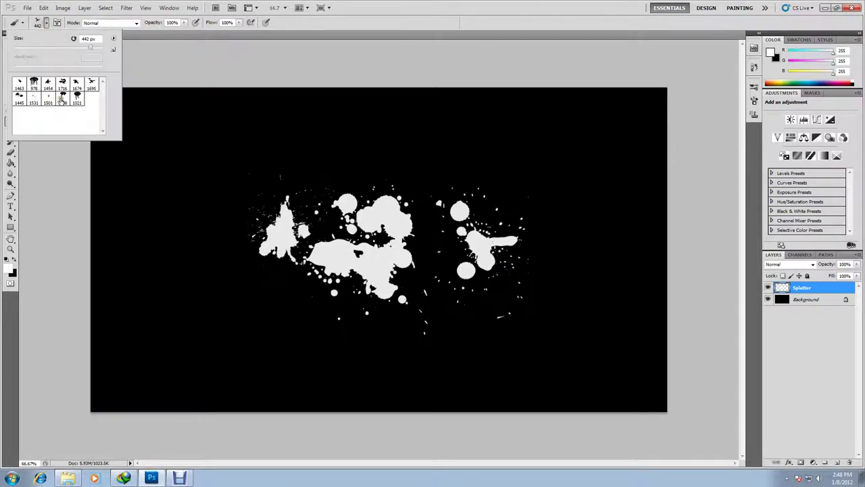
left_click(416, 267)
Stamp a splatter and a dripping splatter lower left of centre at 569 px
left_click(46, 23)
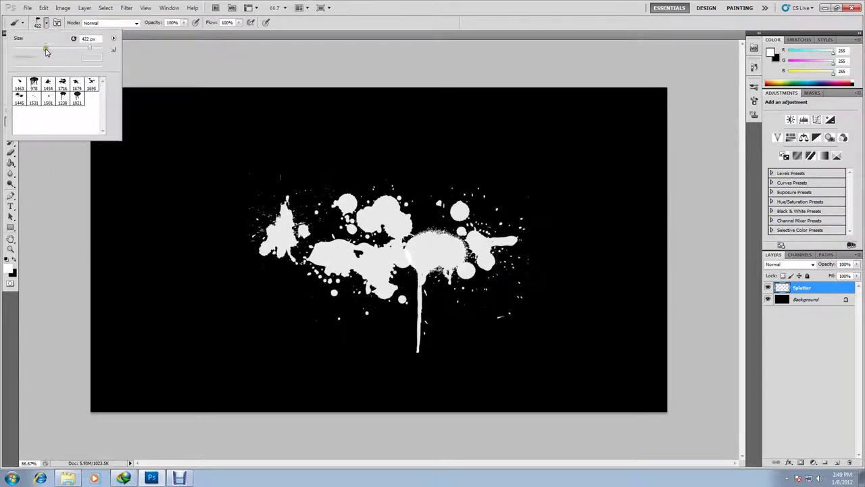
left_click(19, 84)
left_click_drag(101, 47, 84, 47)
left_click(288, 271)
left_click(46, 23)
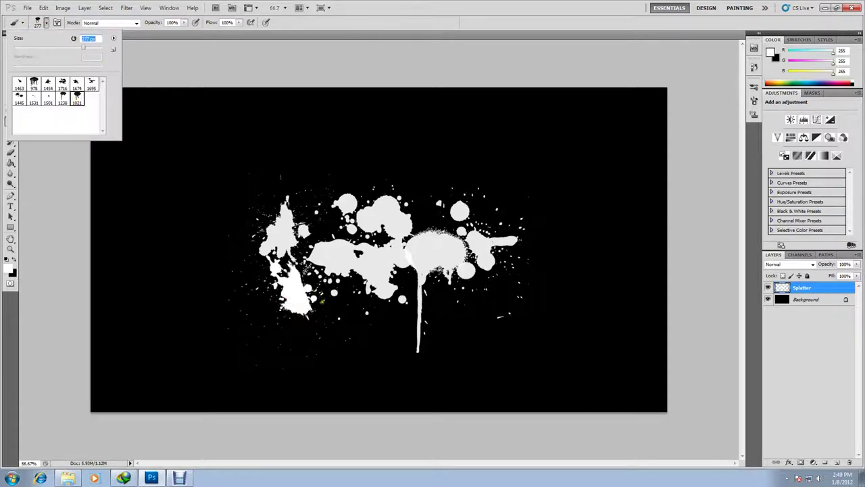
left_click(306, 269)
Scatter small splatters around the cluster with the 1531 brush at 442 px
left_click(46, 23)
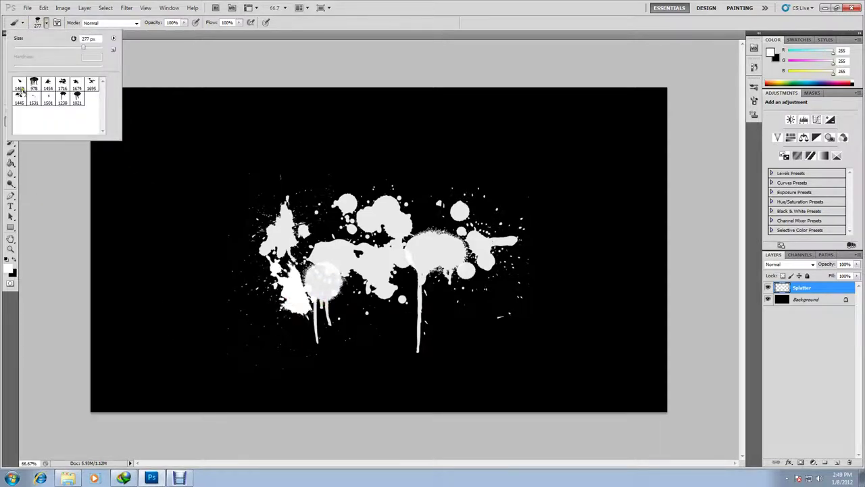
left_click(34, 98)
left_click_drag(100, 48, 93, 47)
left_click(255, 180)
left_click(444, 292)
left_click(410, 188)
Stamp more splatter over the central area at 666 px, then another at 494 px
left_click(46, 23)
left_click(244, 271)
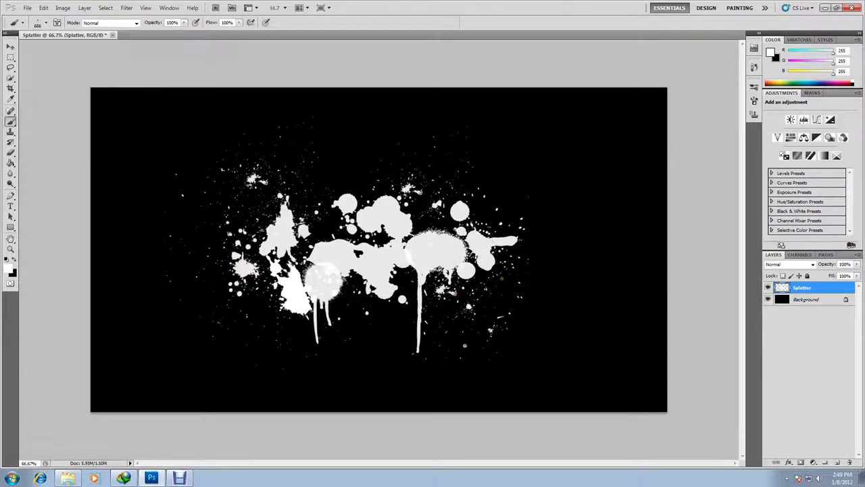
left_click(370, 242)
left_click(370, 285)
left_click(513, 260)
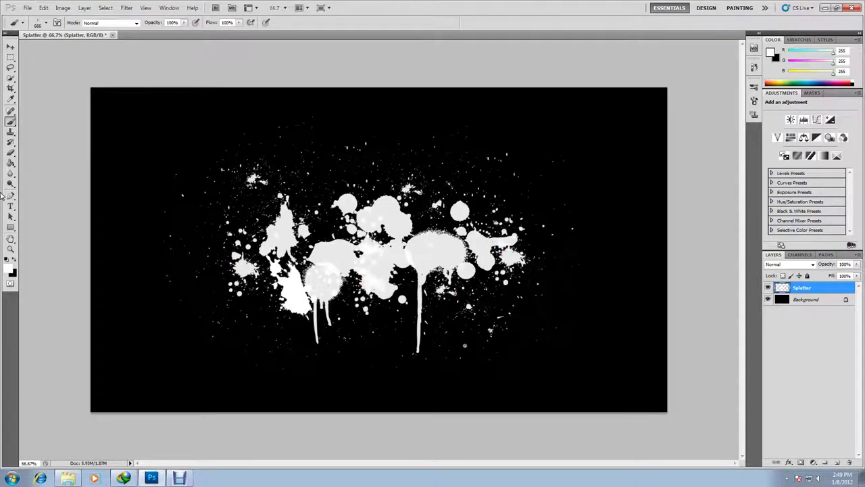
left_click(45, 23)
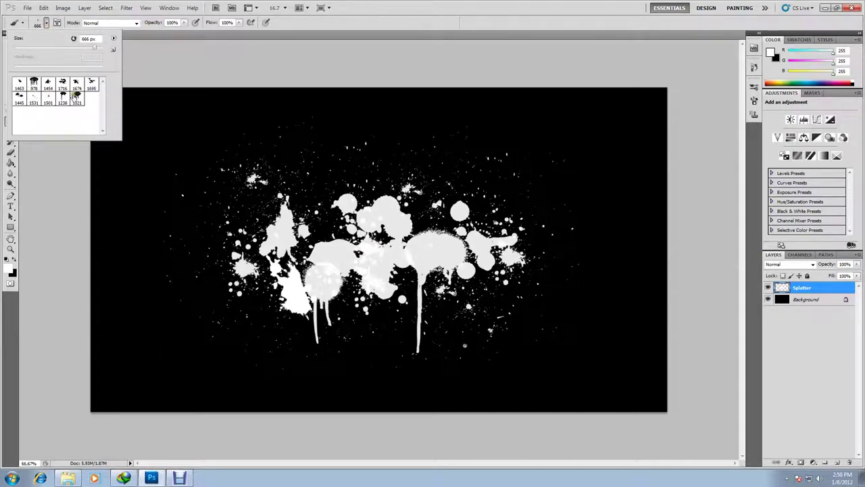
left_click_drag(93, 47, 91, 48)
left_click(312, 241)
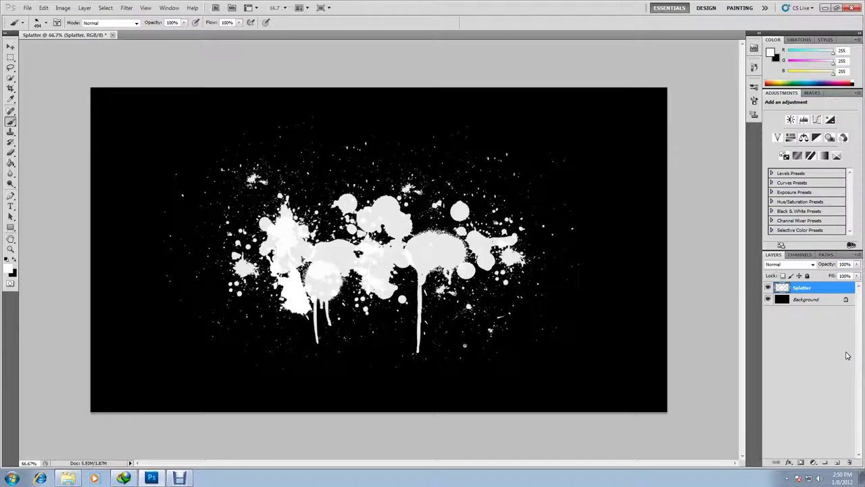
Give the Splatter layer an Outer Glow with the glow size set to 65
right_click(818, 291)
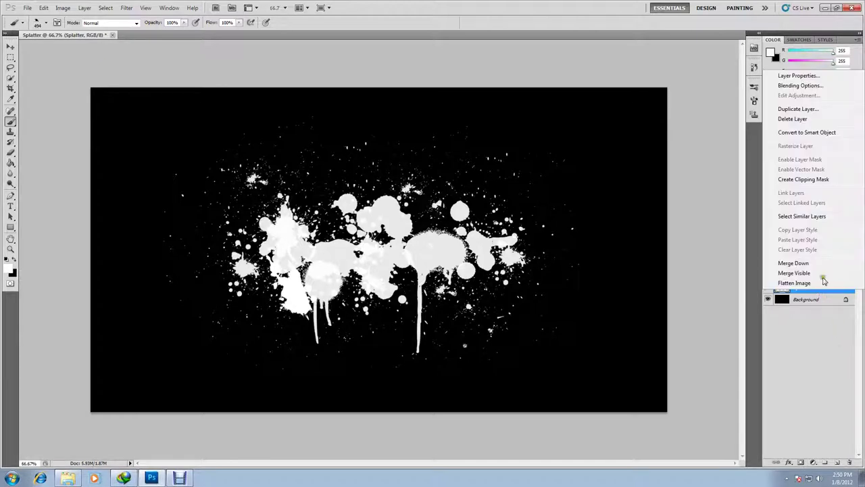
left_click(805, 86)
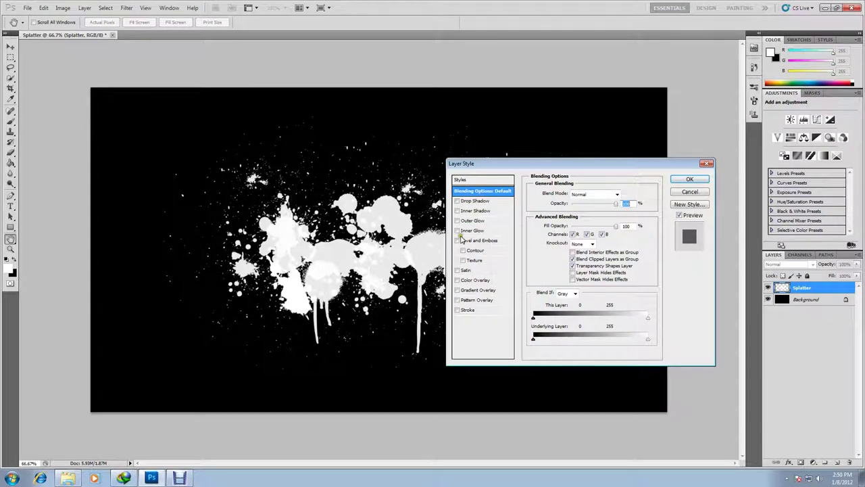
left_click(456, 221)
left_click(470, 221)
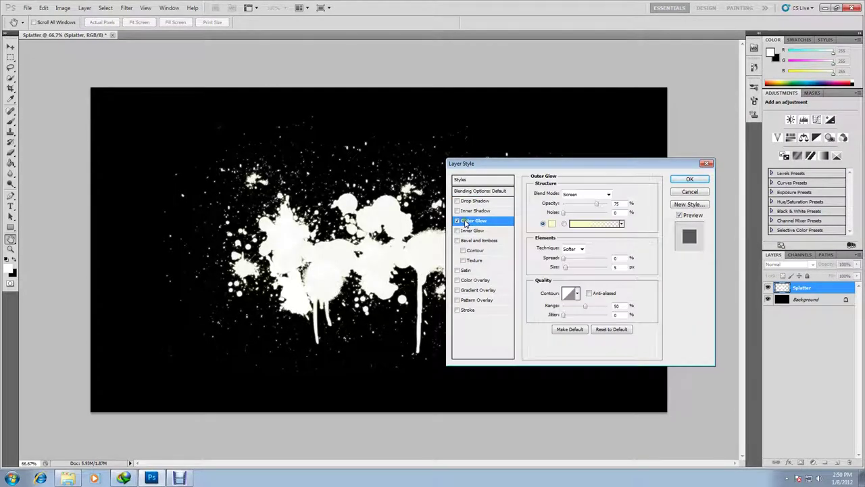
double_click(616, 267)
type("65")
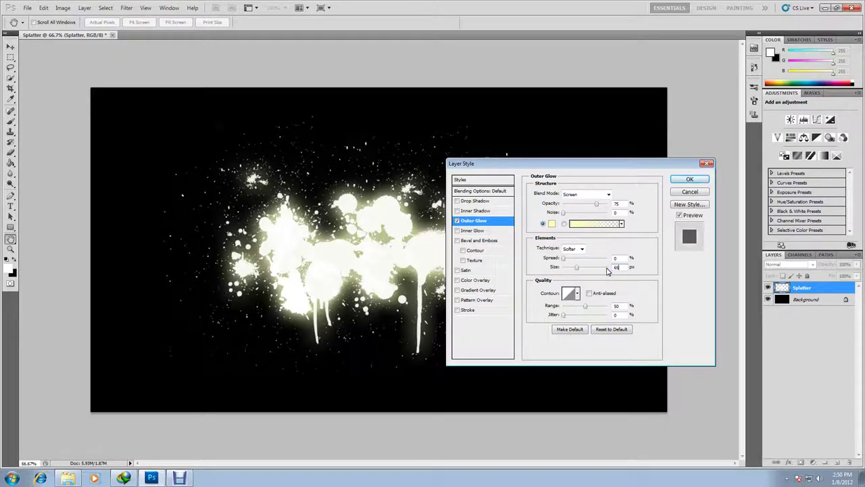
left_click(686, 179)
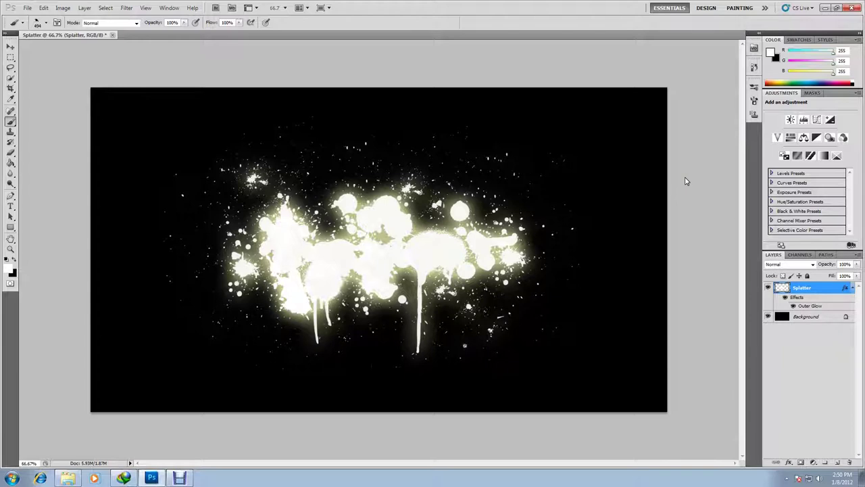
Lock the Splatter layer and add a new layer named Text above it
left_click(807, 276)
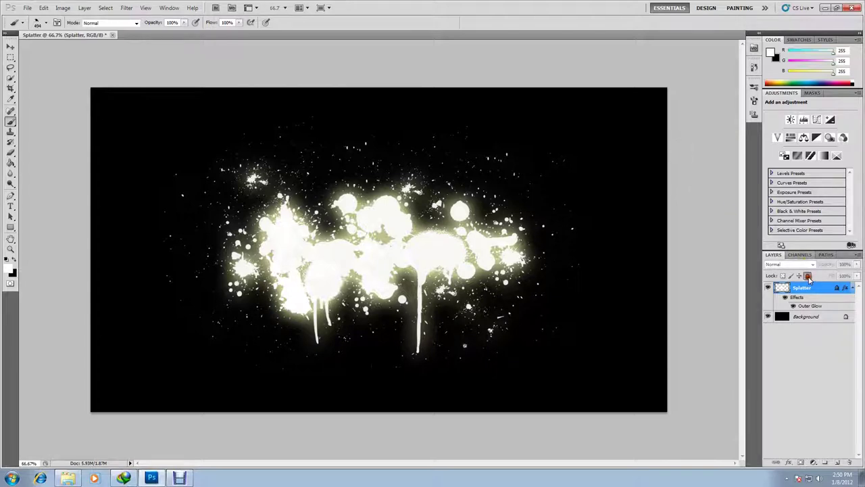
left_click(837, 462)
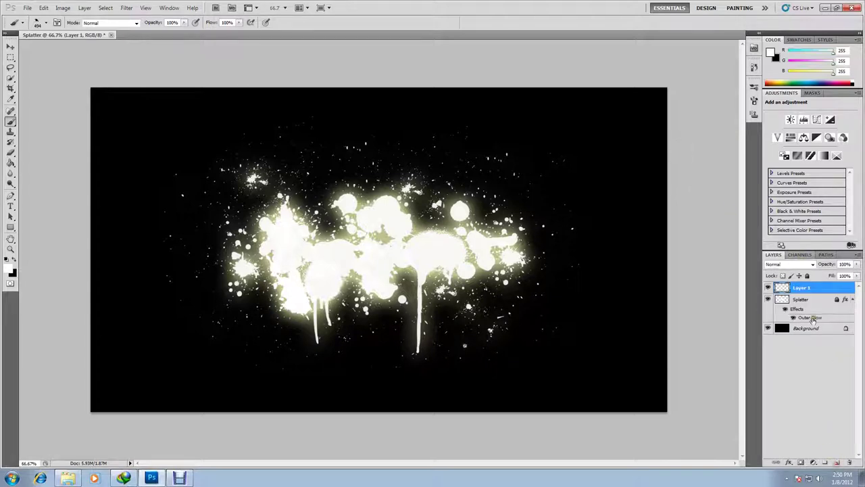
double_click(801, 288)
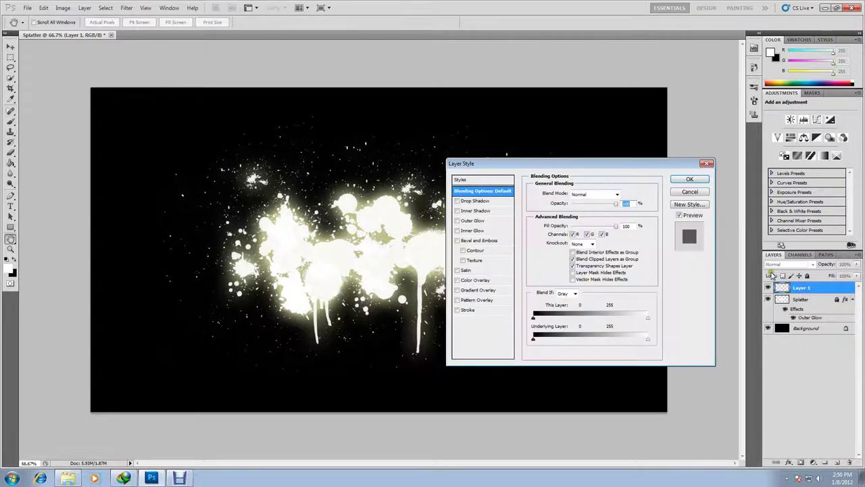
left_click(707, 193)
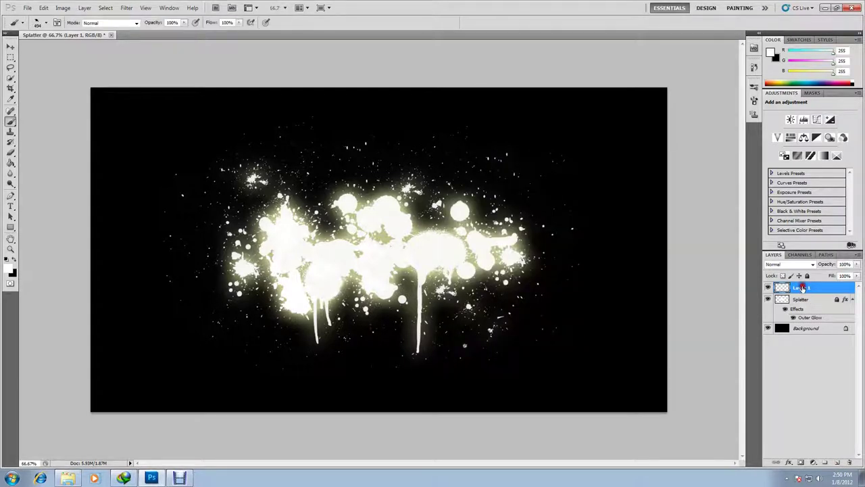
double_click(802, 288)
type("Text")
key("Return")
Type PHOTOSHOP near the canvas centre and position it over the splatter
left_click(768, 299)
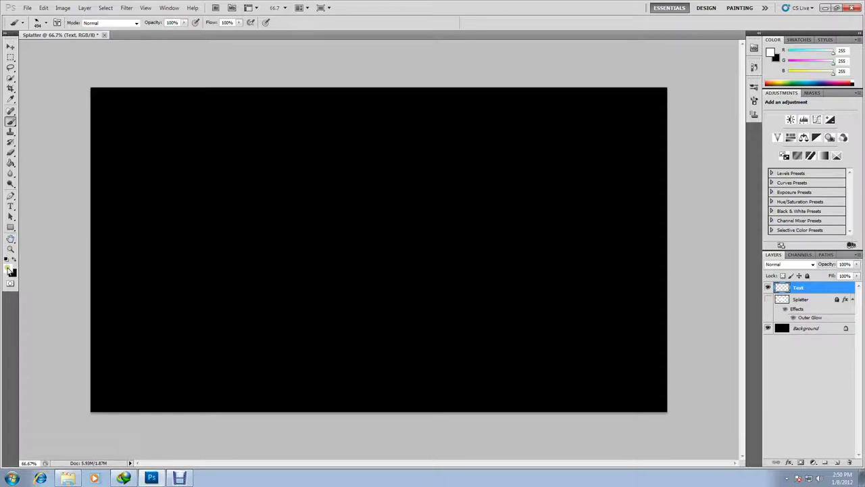
left_click(10, 206)
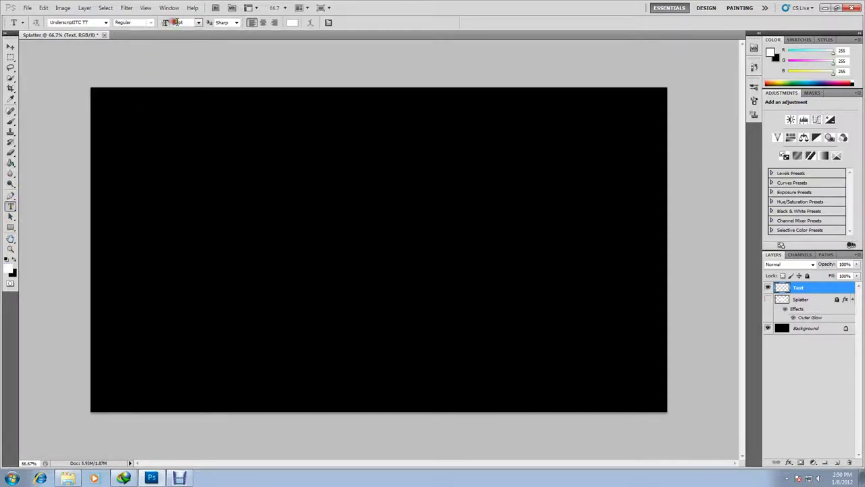
left_click(166, 22)
left_click(291, 246)
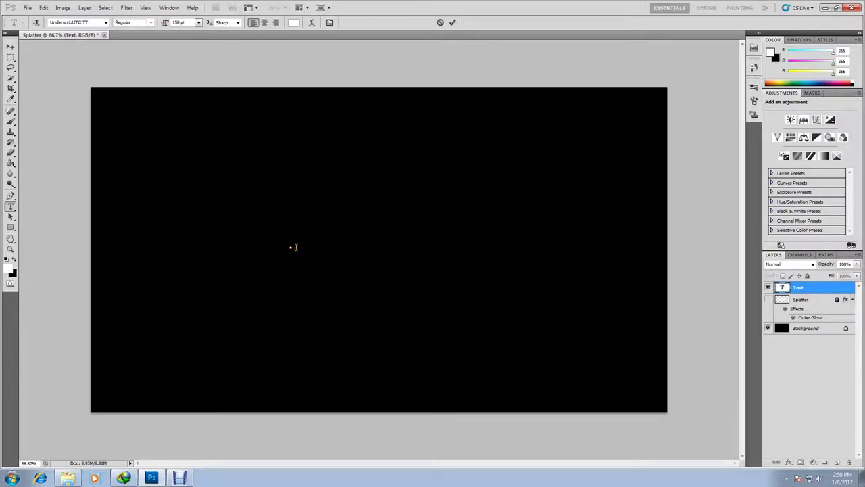
type("PHOTO")
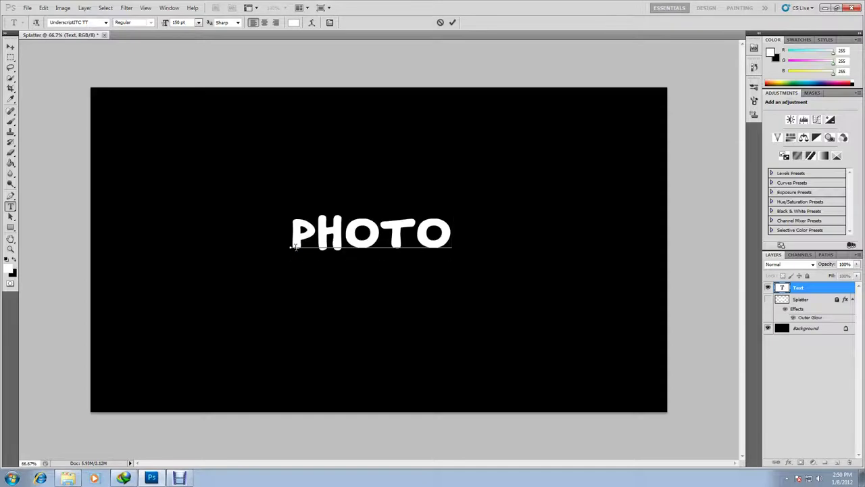
type("SHOP")
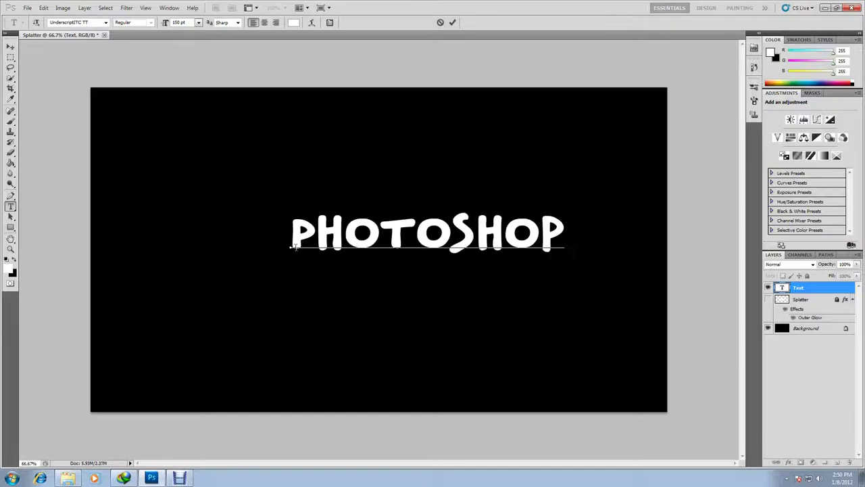
left_click(10, 45)
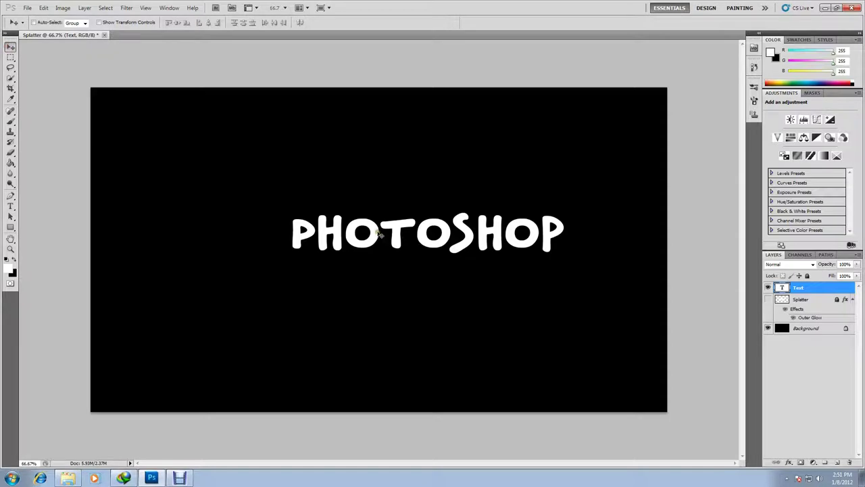
left_click_drag(381, 233, 328, 245)
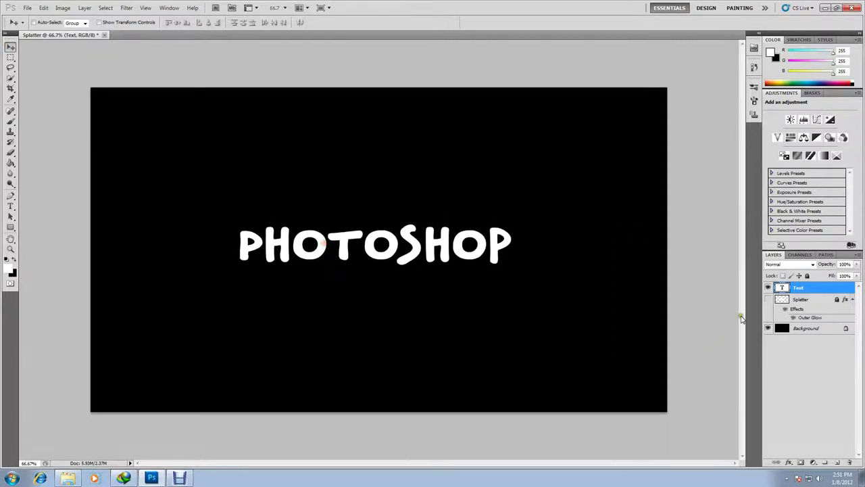
left_click(768, 298)
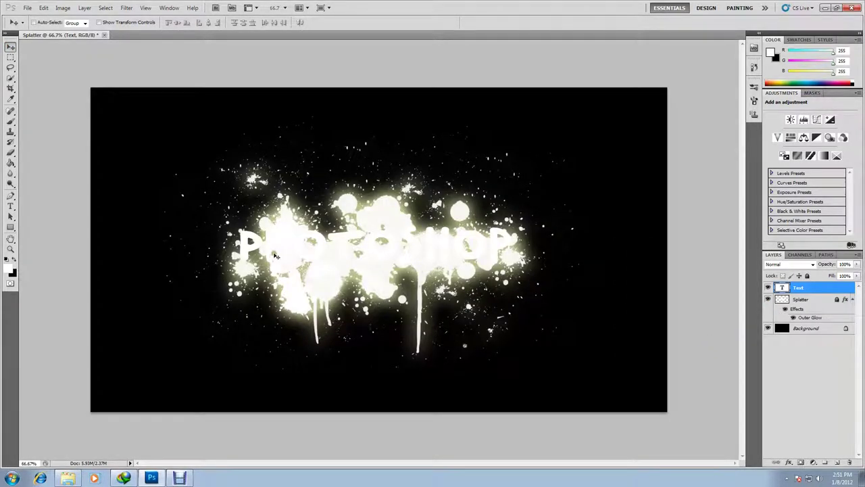
left_click_drag(250, 238, 252, 241)
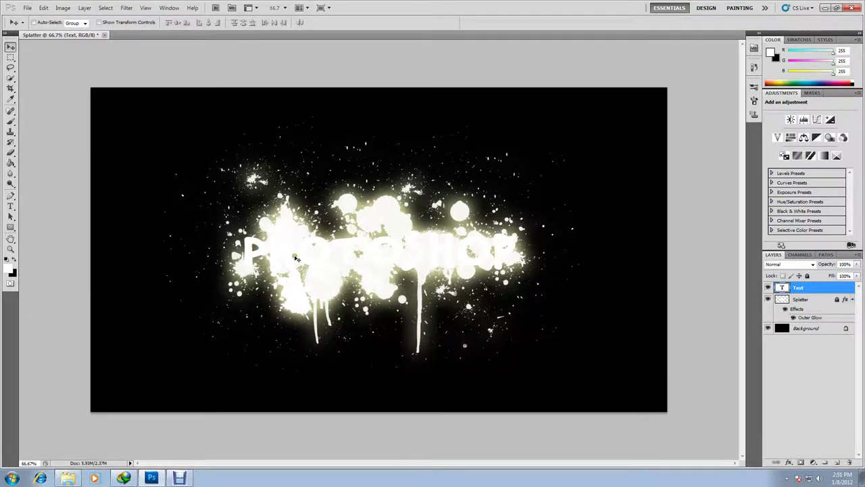
left_click_drag(247, 244, 249, 234)
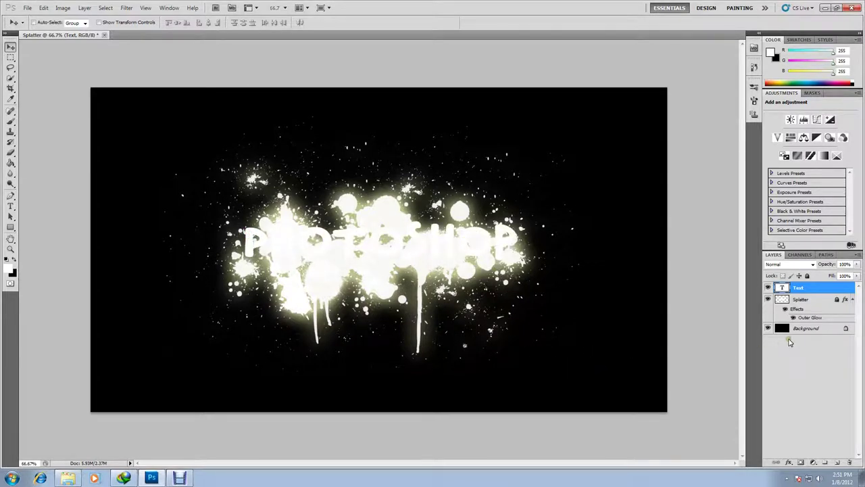
Lock the Text layer, duplicate it as Text copy, and move the original below Splatter
left_click(807, 275)
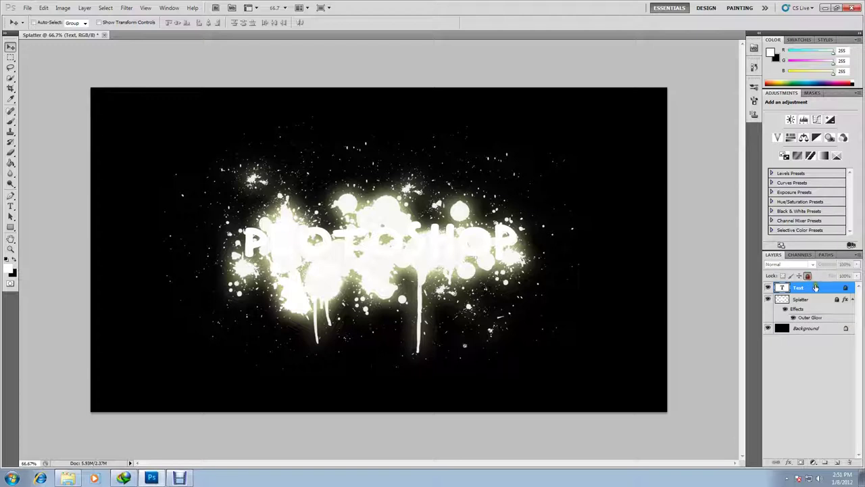
left_click_drag(815, 288, 847, 456)
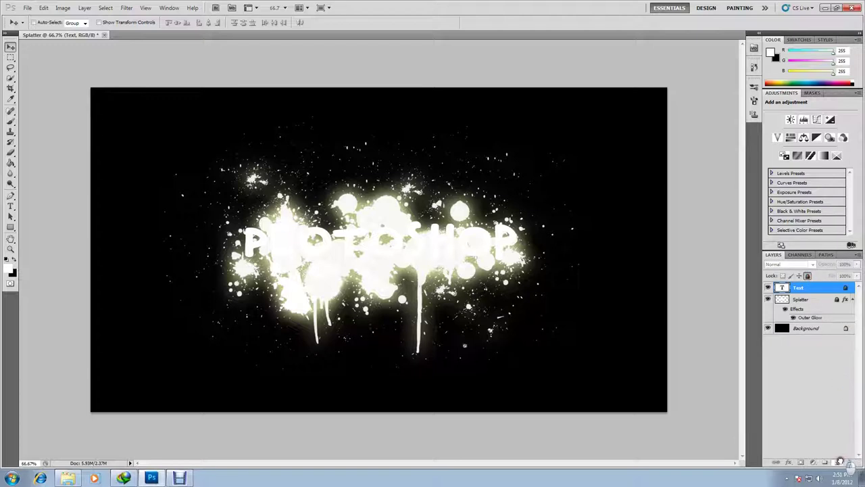
left_click_drag(840, 460, 838, 462)
left_click_drag(820, 321, 822, 334)
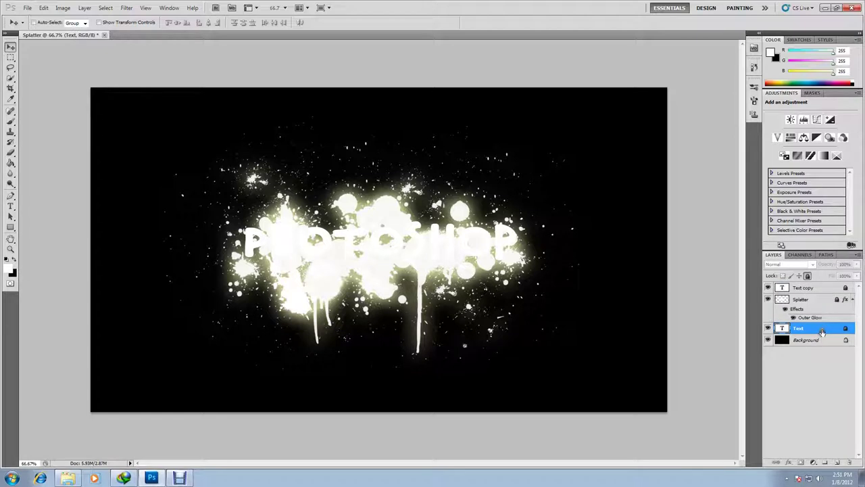
left_click(811, 287)
Give Text copy a bright pink (ff00b4) Color Overlay
right_click(813, 287)
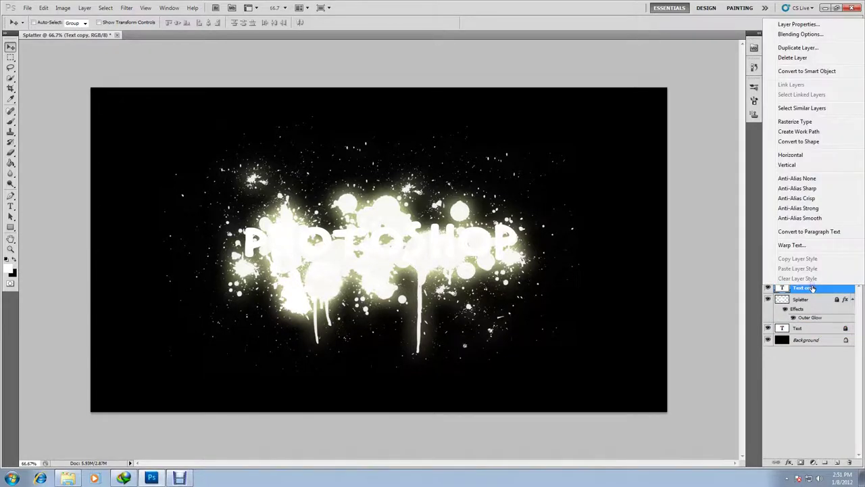
left_click(797, 35)
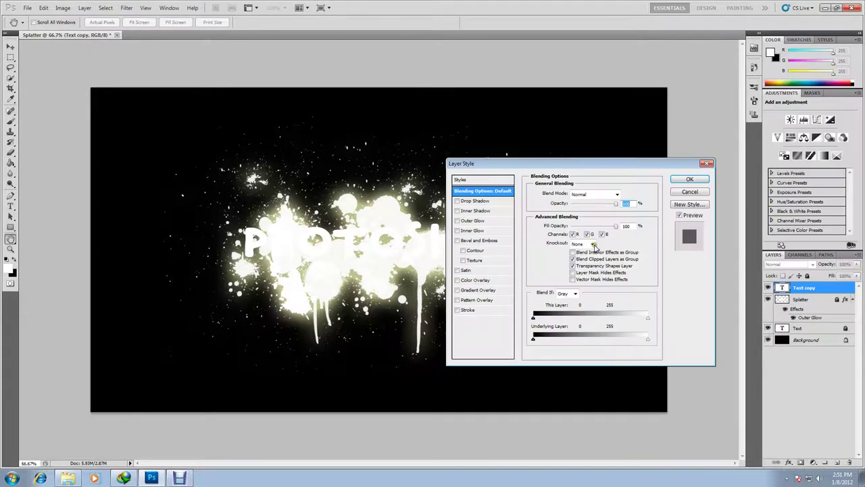
key("F1")
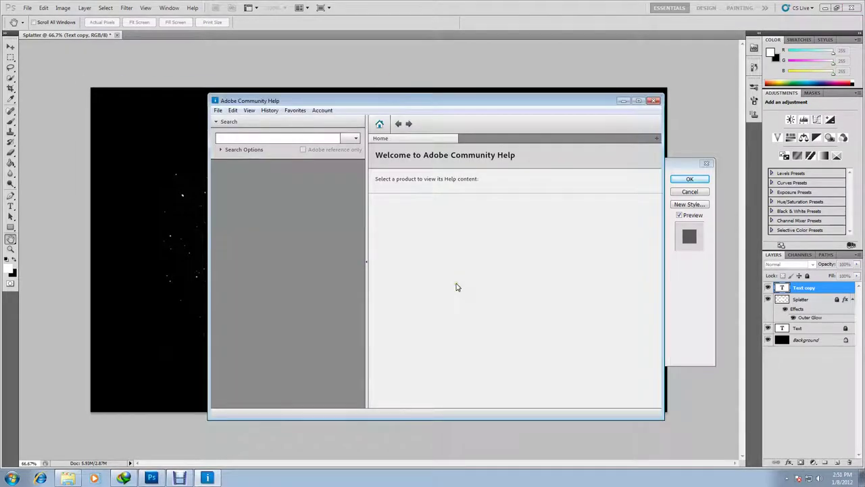
left_click(654, 100)
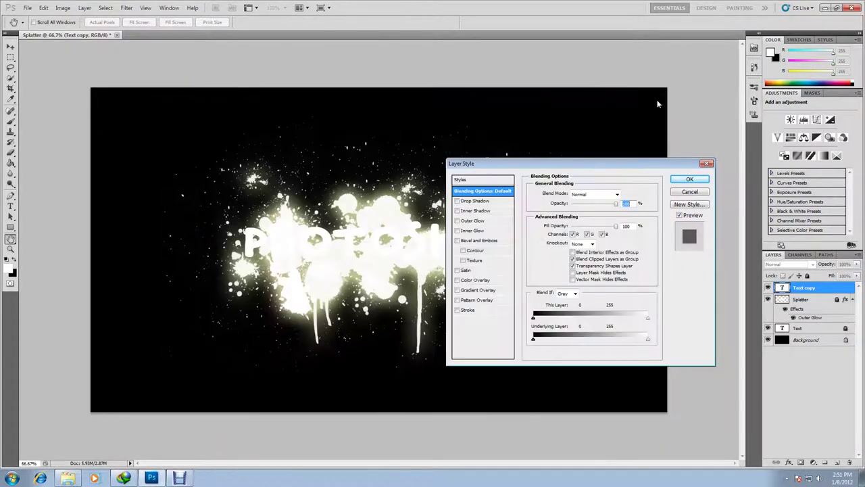
left_click(457, 280)
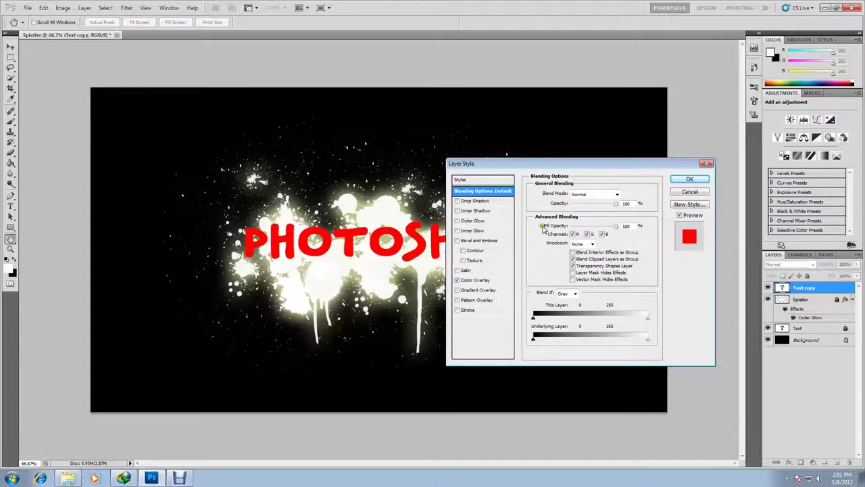
left_click(485, 280)
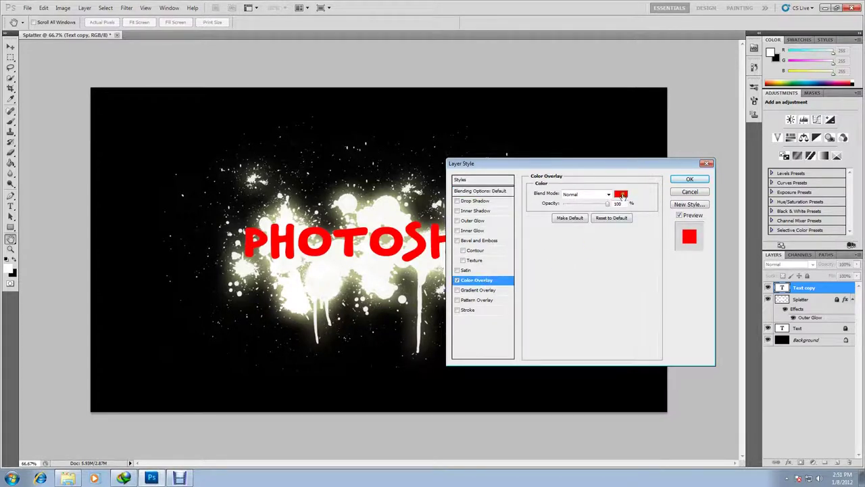
left_click(620, 195)
left_click(442, 139)
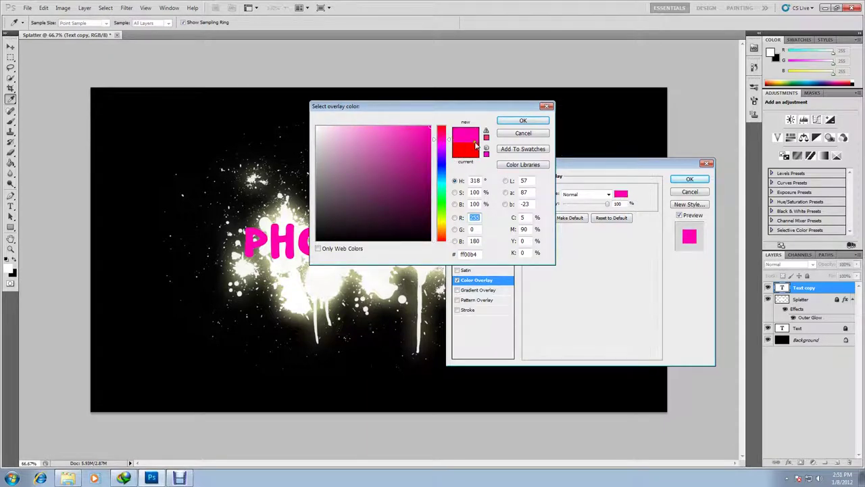
left_click(524, 120)
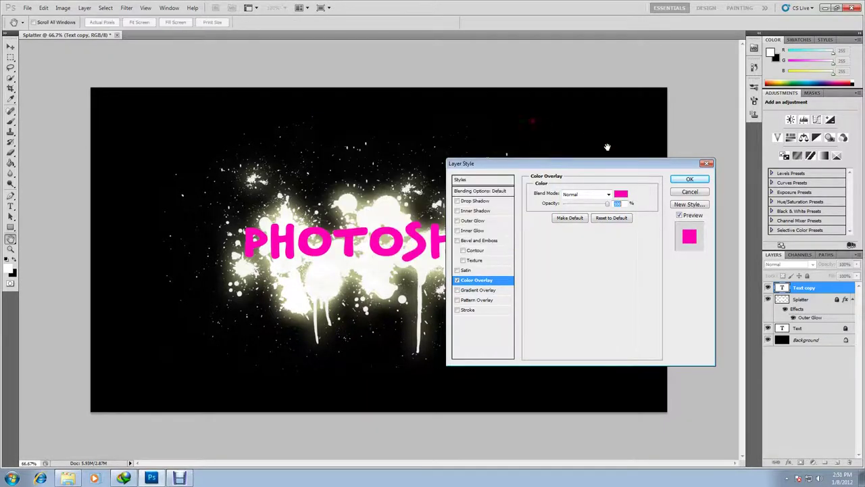
left_click(687, 180)
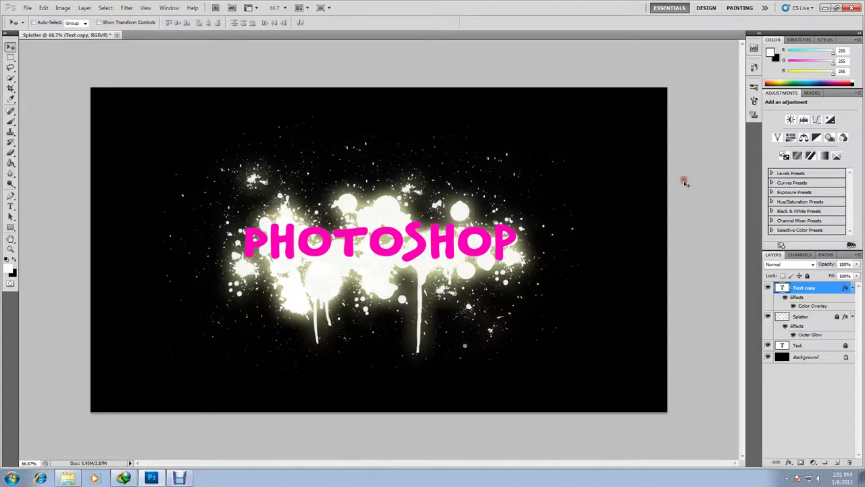
Rasterize the pink Text copy and apply a Gaussian Blur, radius 15 lowered so PHOTO stays legible
left_click(126, 9)
mouse_move(153, 95)
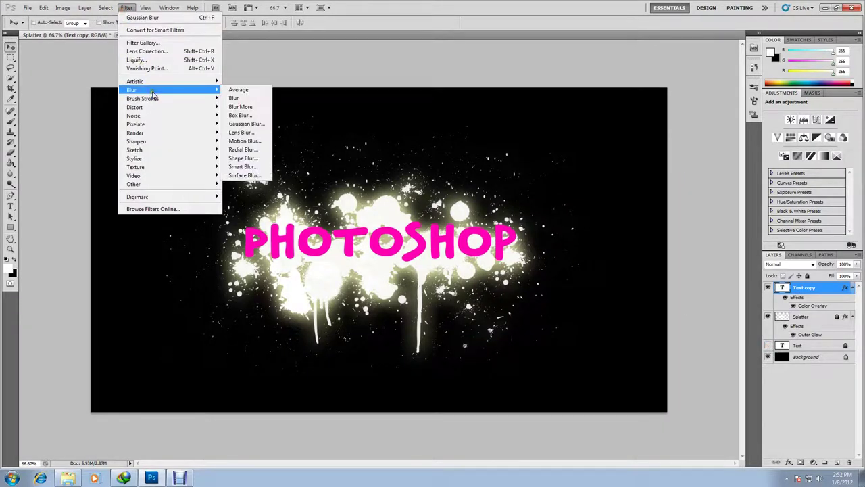
left_click(246, 123)
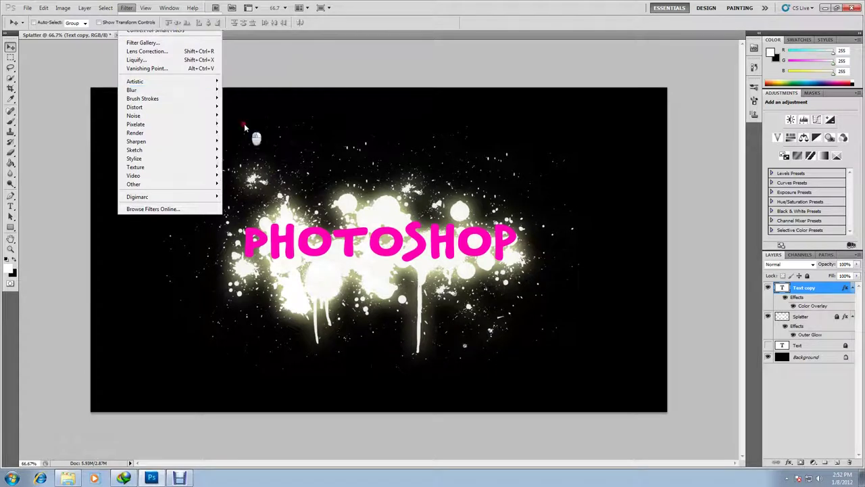
left_click(404, 184)
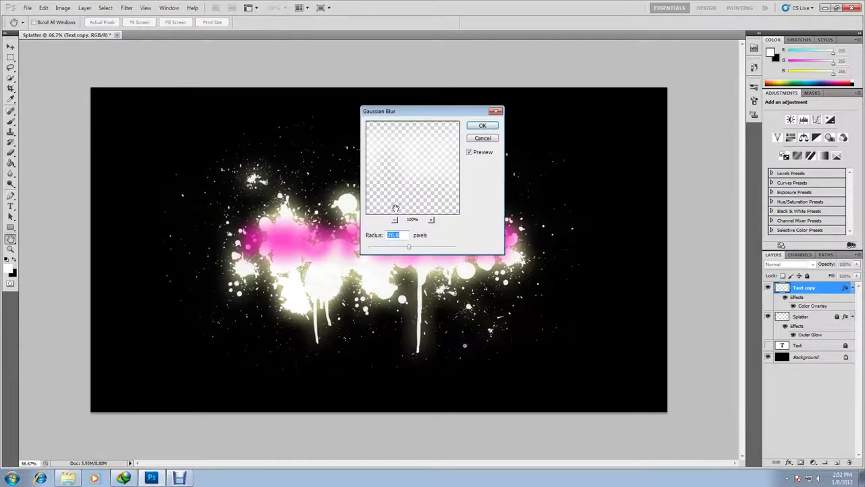
type("15")
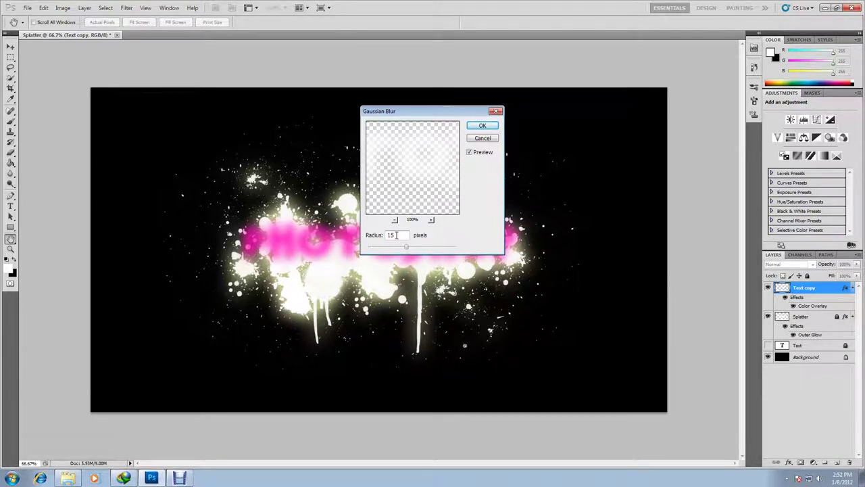
left_click_drag(395, 248, 406, 249)
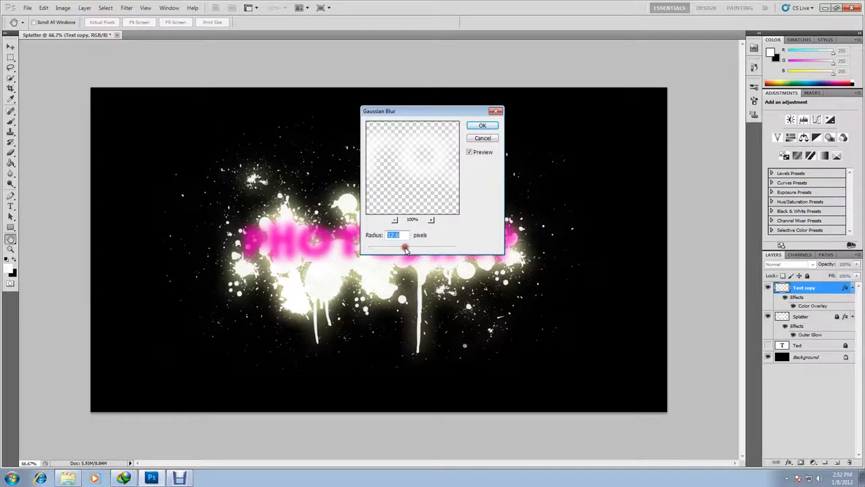
left_click(482, 126)
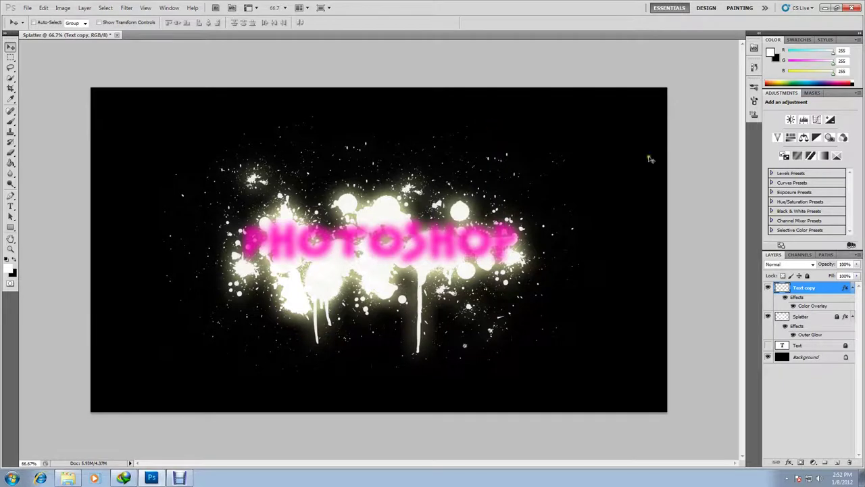
Lock Text copy, duplicate it as Text copy 2, and add an empty layer on top
left_click(809, 275)
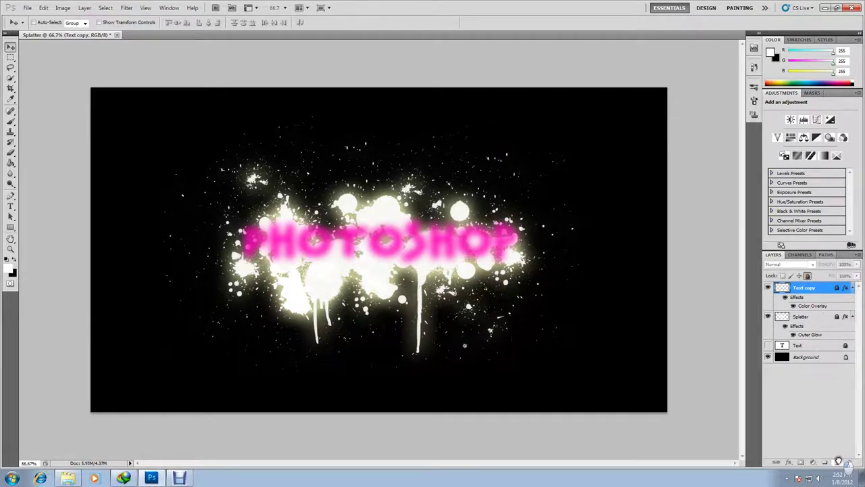
left_click_drag(838, 460, 839, 462)
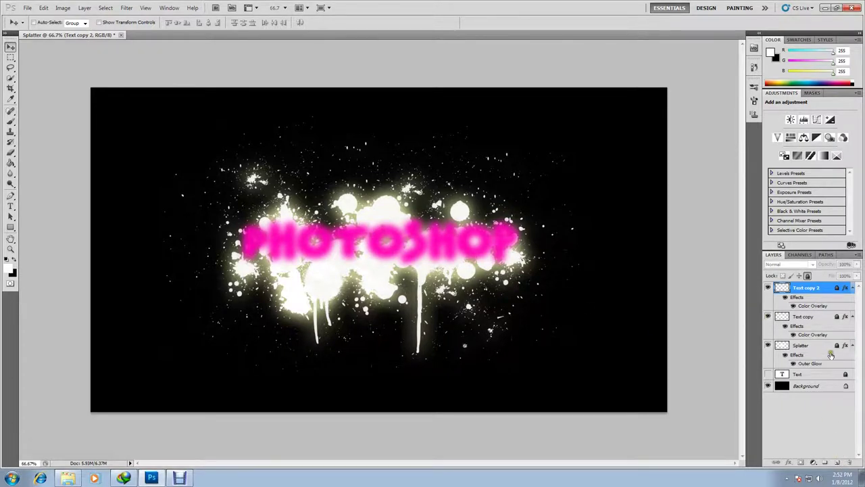
left_click(836, 462)
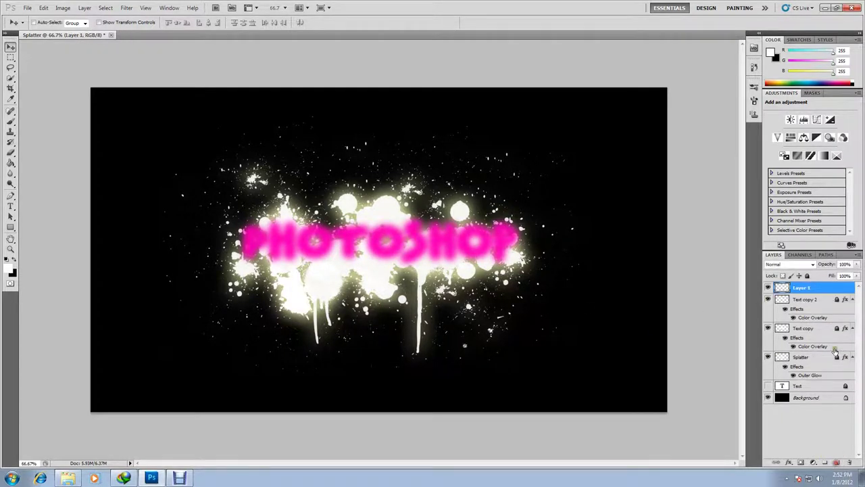
Rename the new layer Swiggle, reset colours to black, and pick Basic Brushes' soft 100 px brush
double_click(809, 288)
key("Return")
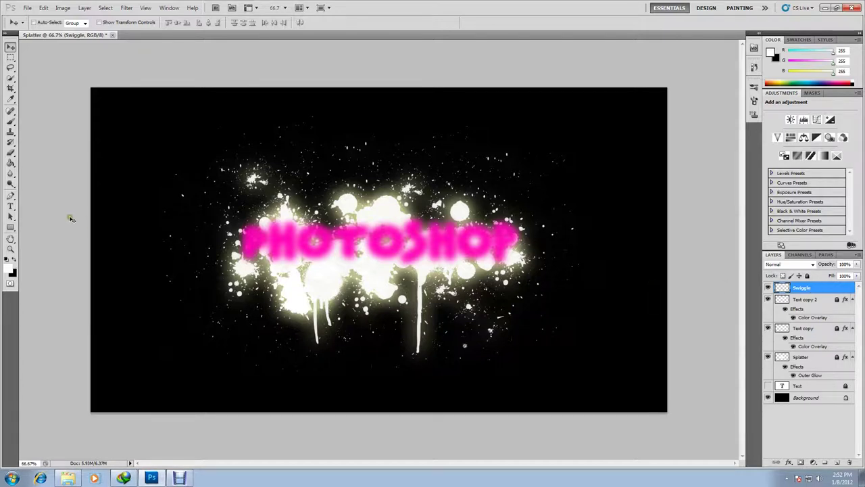
left_click(7, 261)
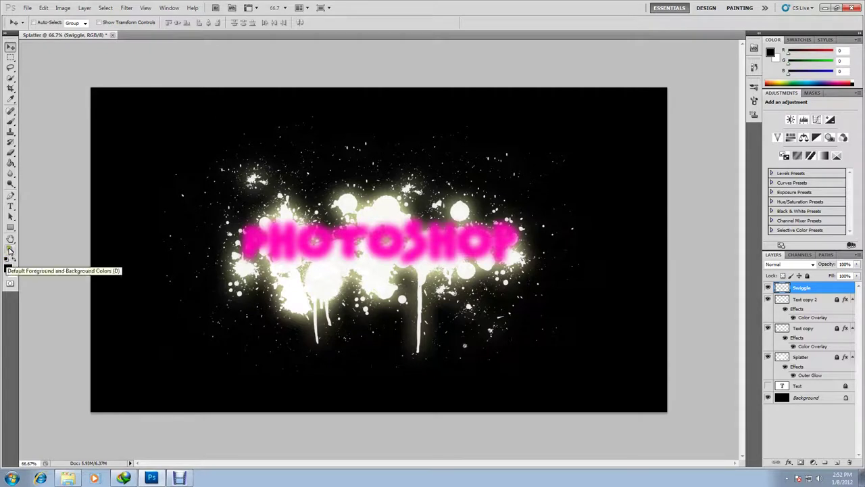
left_click(11, 122)
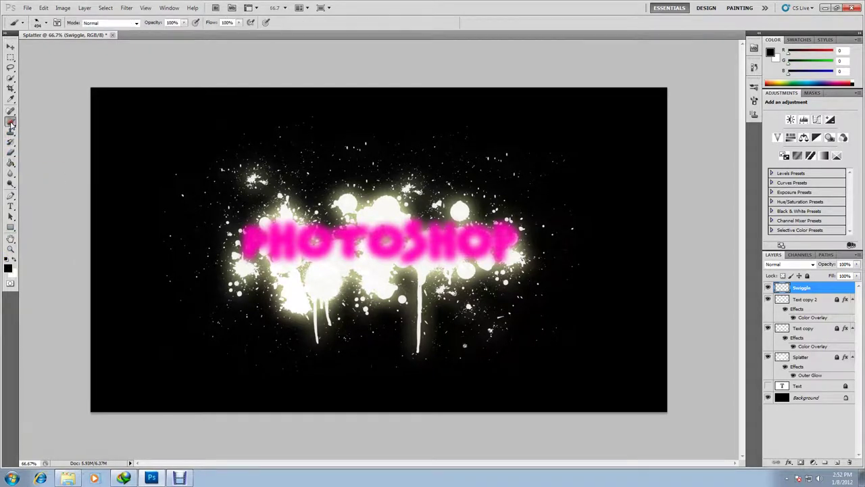
left_click(46, 22)
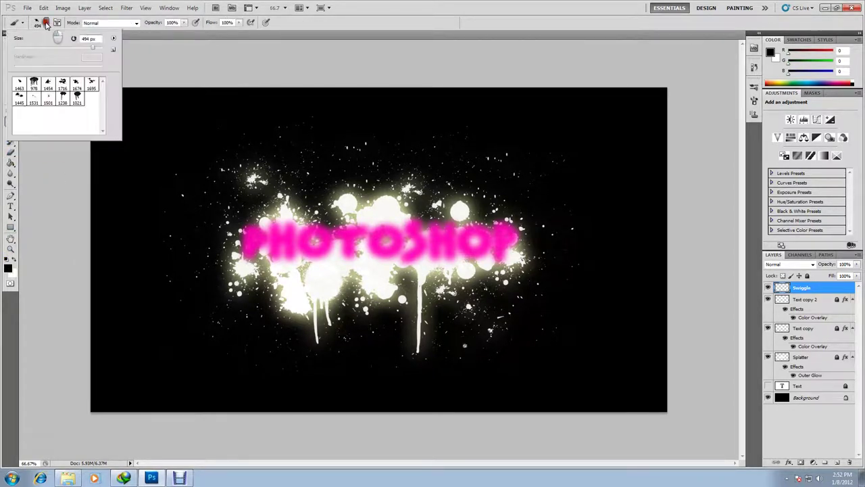
left_click(114, 39)
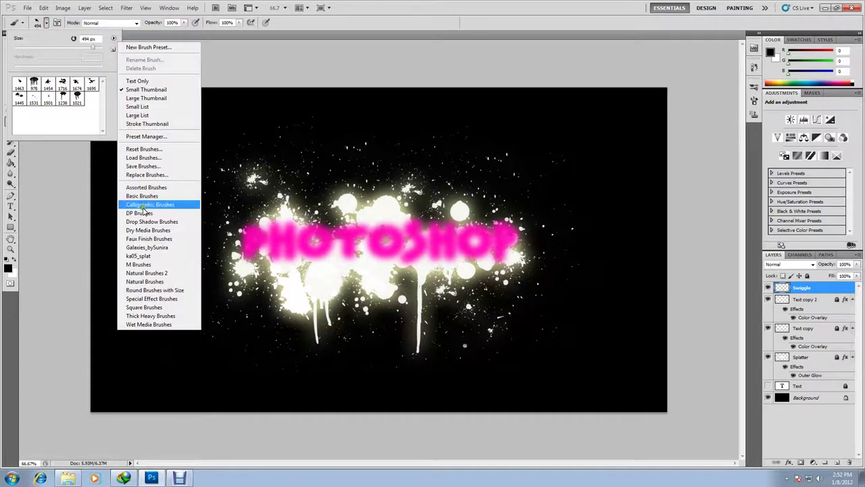
left_click(145, 195)
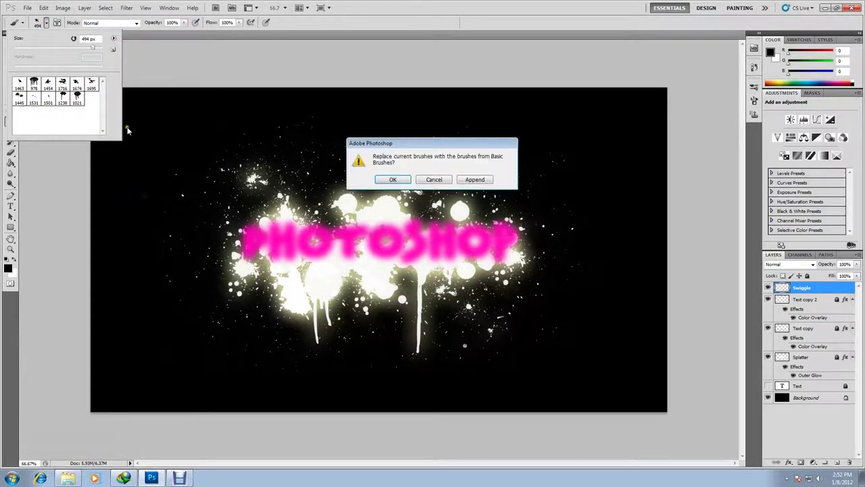
left_click(392, 179)
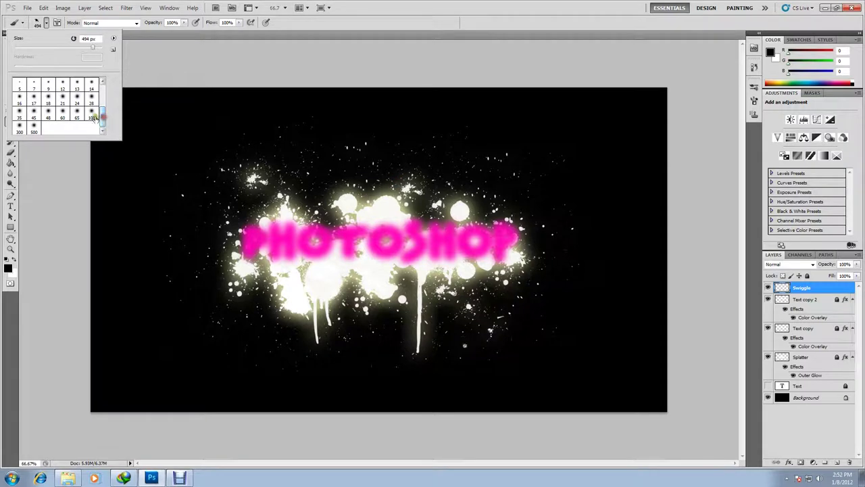
left_click(93, 117)
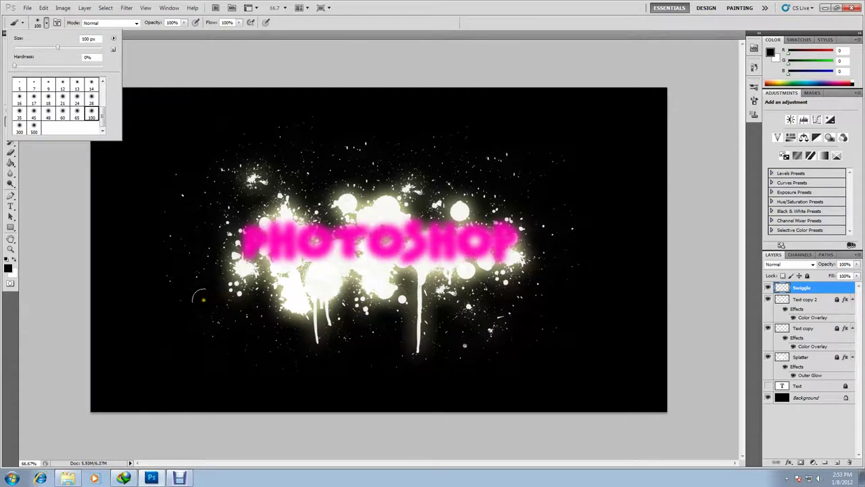
Paint two diagonal strokes and one vertical stroke in black across the PHOTOSHOP text
mouse_move(203, 296)
left_mouse_down()
mouse_move(252, 223)
mouse_move(345, 198)
left_mouse_up()
left_click_drag(334, 253, 335, 341)
left_click_drag(403, 305, 512, 220)
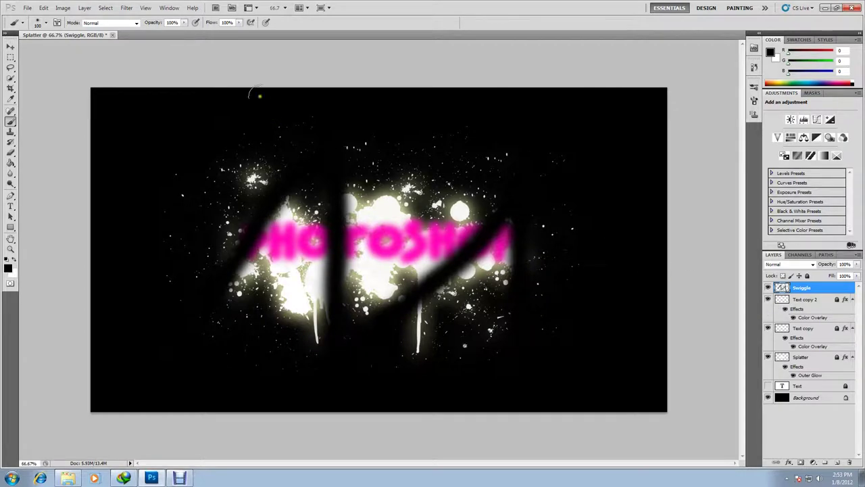
Apply an 18.6-pixel Gaussian Blur to the black strokes on the Swiggle layer
left_click(127, 8)
mouse_move(142, 93)
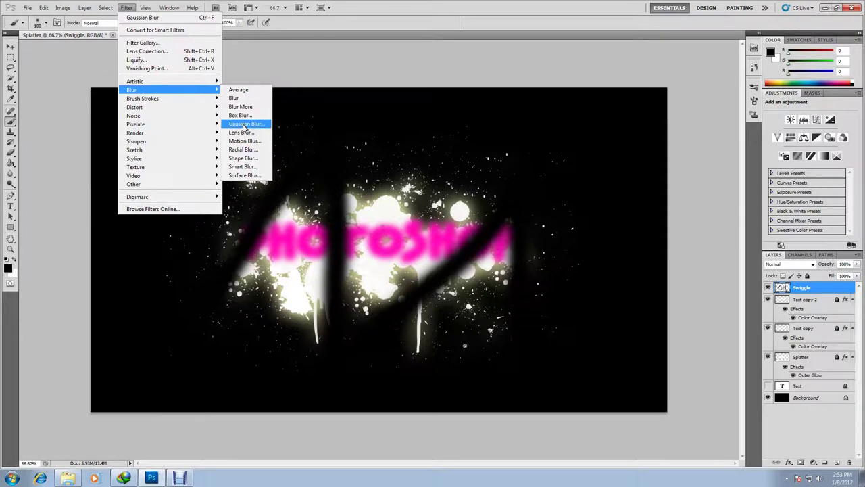
left_click(244, 126)
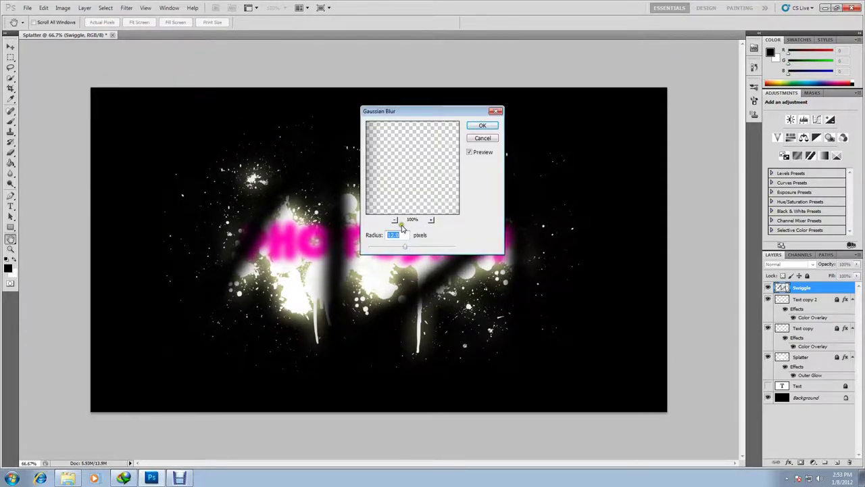
left_click(397, 221)
left_click(397, 221)
left_click(396, 221)
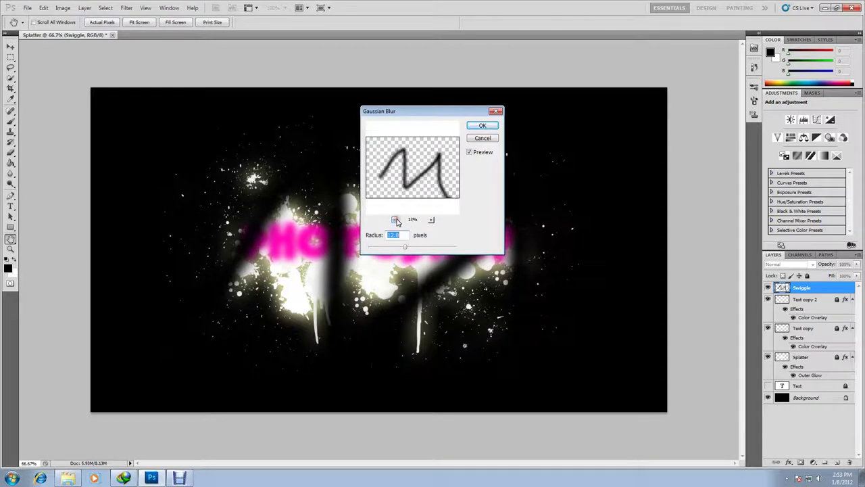
left_click_drag(403, 249, 411, 247)
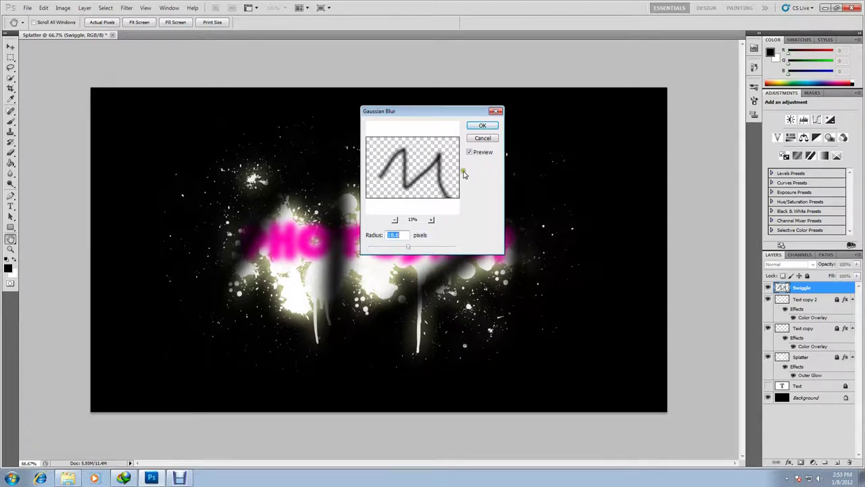
left_click(483, 126)
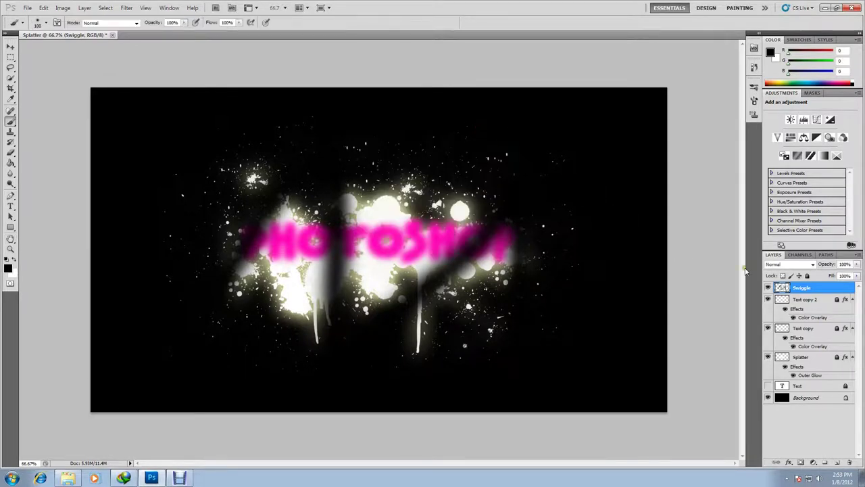
Lock Swiggle, duplicate the Text layer, move the copy to the top and make it visible
left_click(807, 276)
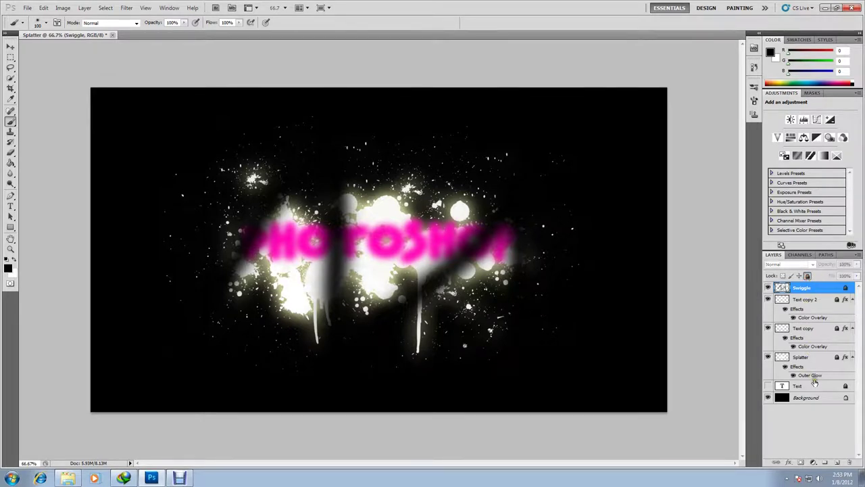
left_click_drag(816, 387, 836, 462)
left_click_drag(804, 391, 804, 291)
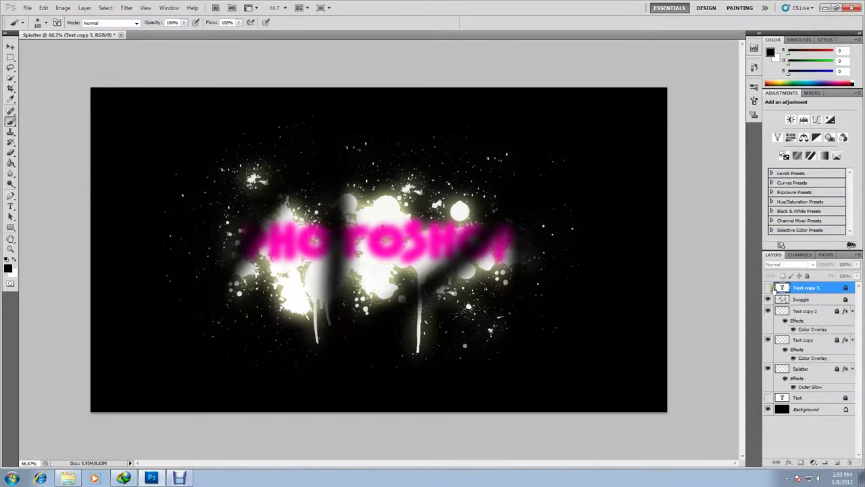
left_click(769, 288)
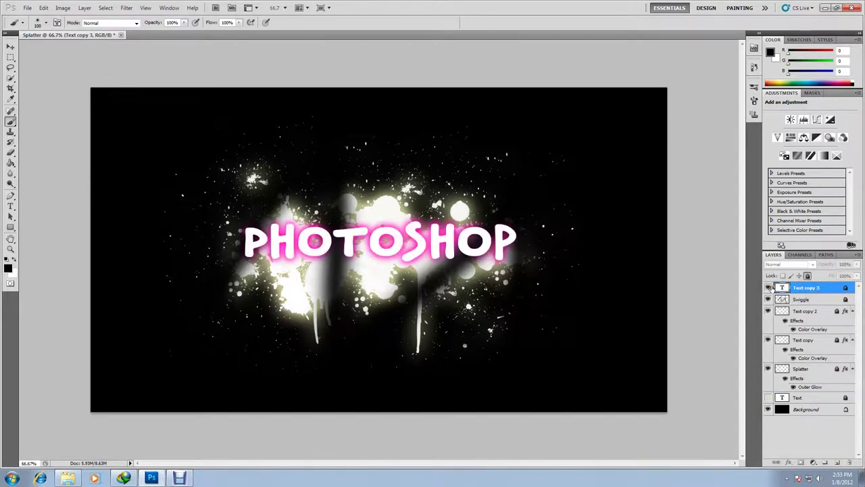
Give Text copy 3 an Outer Glow of size 10 plus an Inner Glow, then lock it
right_click(811, 290)
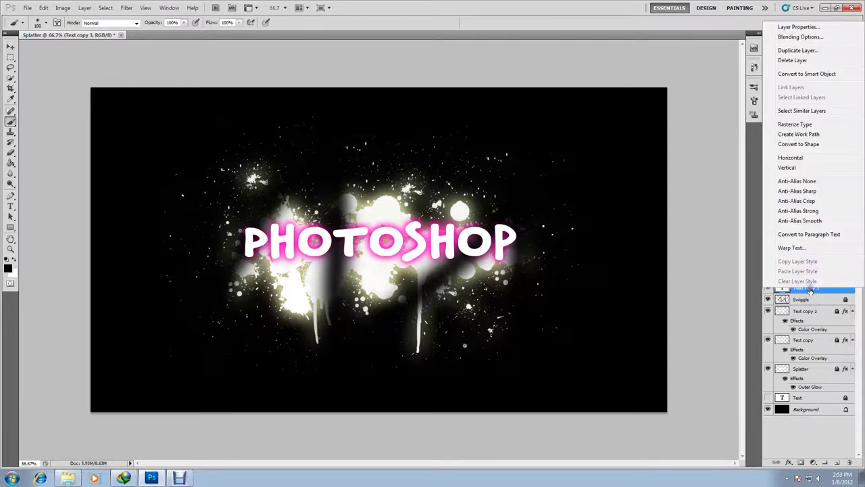
left_click(806, 38)
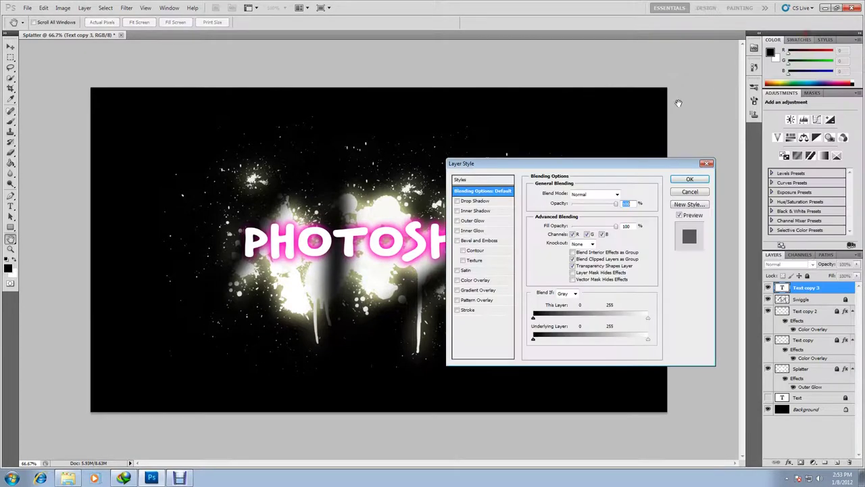
left_click(457, 221)
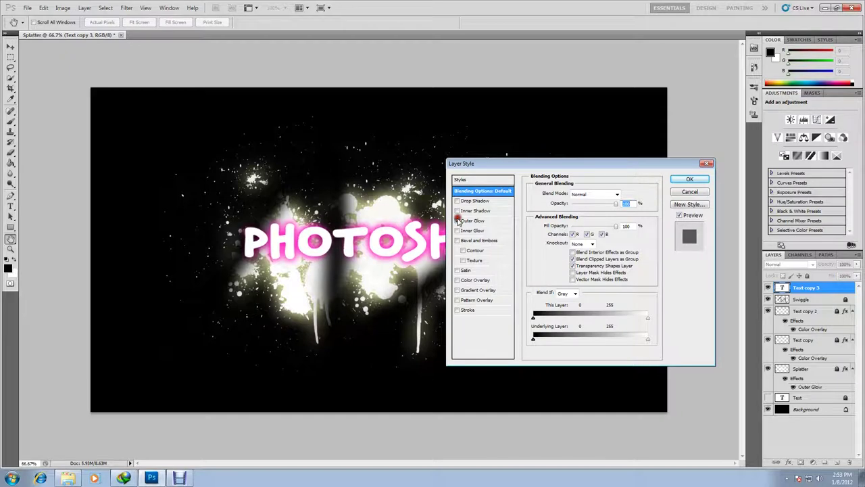
left_click(457, 230)
left_click(476, 221)
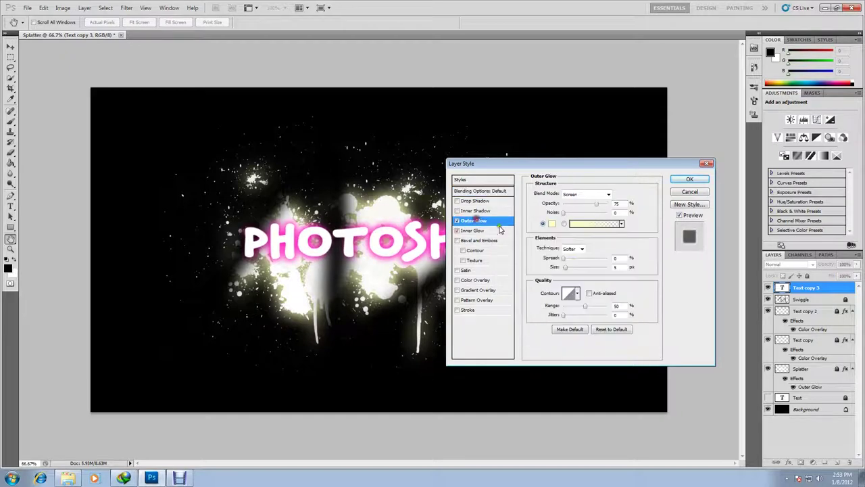
left_click(615, 268)
type("10")
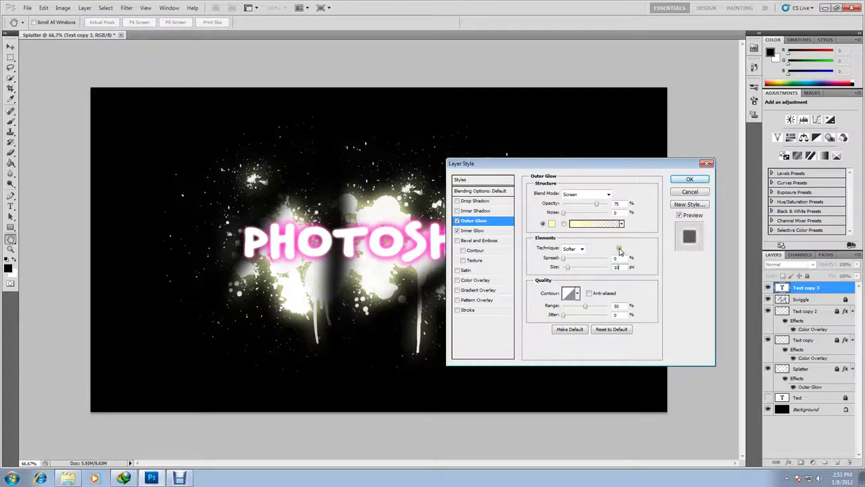
left_click(692, 179)
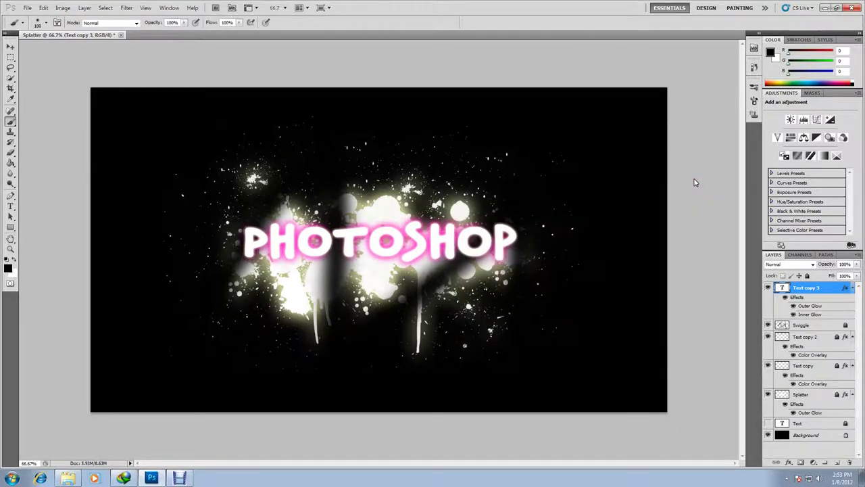
left_click(807, 276)
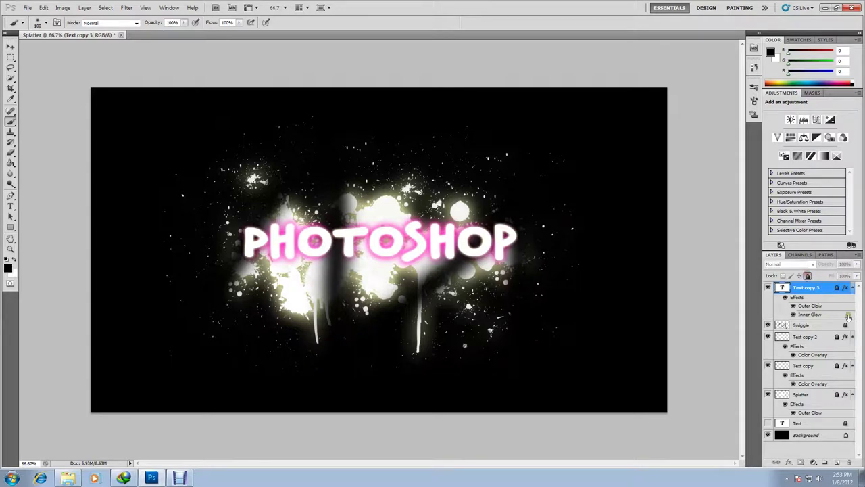
Add a new empty layer at the top and name it Circles
left_click(838, 464)
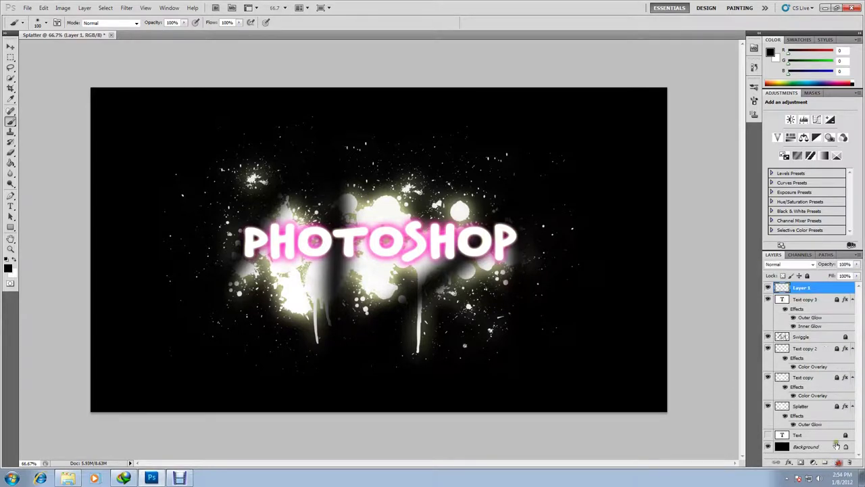
double_click(803, 288)
type("Circles")
key("Return")
Paint large soft green, cyan, yellow and magenta blobs on the Circles layer
left_click(791, 81)
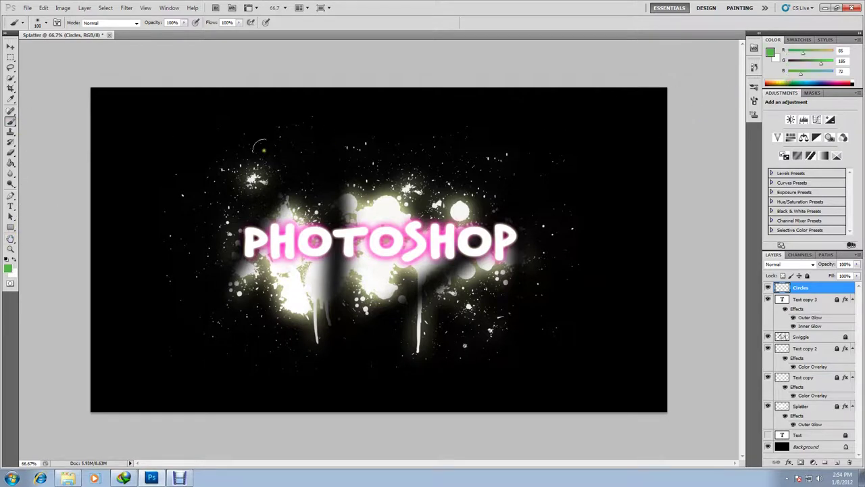
mouse_move(257, 203)
left_mouse_down()
mouse_move(289, 192)
mouse_move(237, 162)
mouse_move(233, 188)
mouse_move(243, 224)
mouse_move(270, 236)
mouse_move(261, 211)
left_mouse_up()
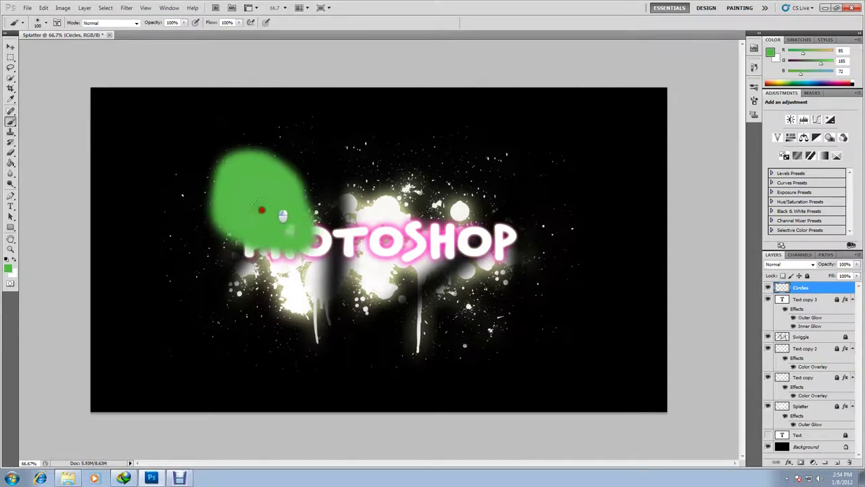
left_click(806, 83)
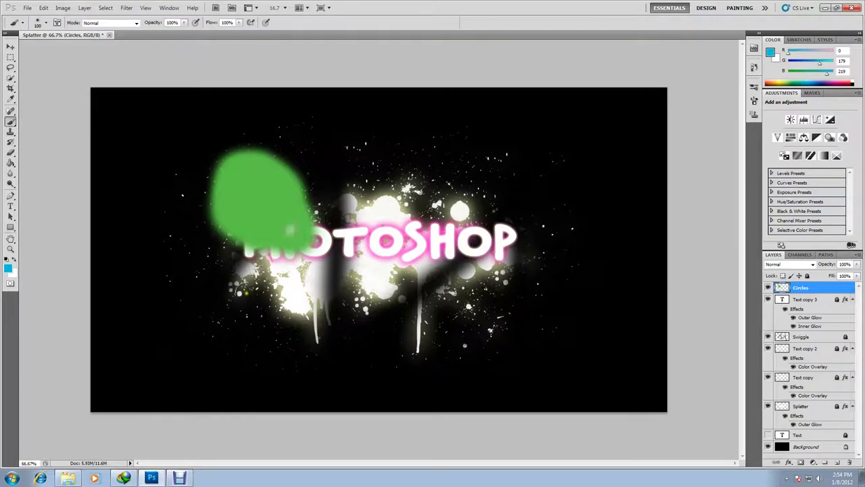
mouse_move(243, 294)
left_mouse_down()
mouse_move(248, 262)
mouse_move(223, 289)
mouse_move(256, 317)
mouse_move(289, 311)
mouse_move(276, 270)
left_mouse_up()
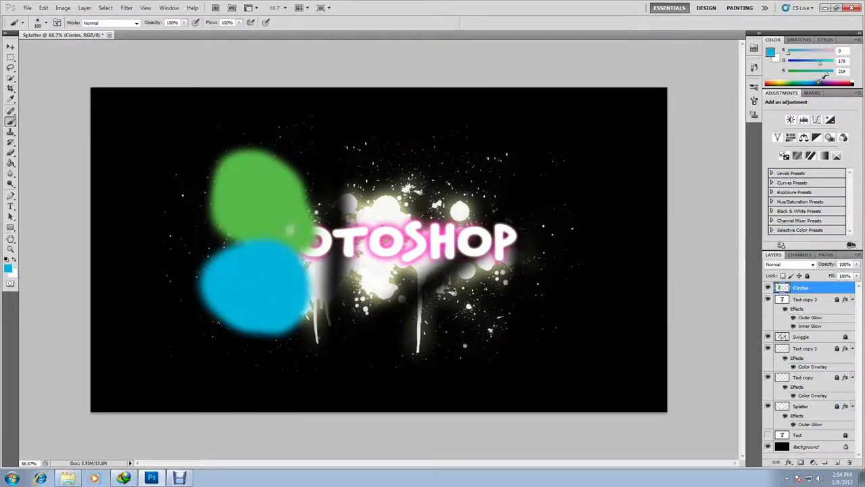
left_click(779, 81)
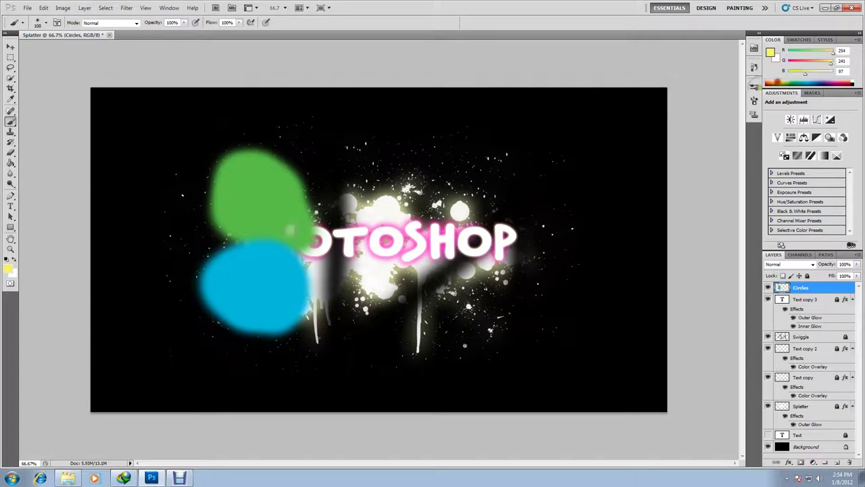
mouse_move(303, 210)
left_mouse_down()
mouse_move(362, 177)
mouse_move(333, 158)
mouse_move(341, 157)
mouse_move(315, 163)
mouse_move(312, 188)
mouse_move(423, 173)
mouse_move(423, 204)
mouse_move(438, 212)
mouse_move(434, 230)
mouse_move(466, 223)
mouse_move(492, 177)
mouse_move(447, 182)
left_mouse_up()
left_click(842, 84)
left_click(836, 82)
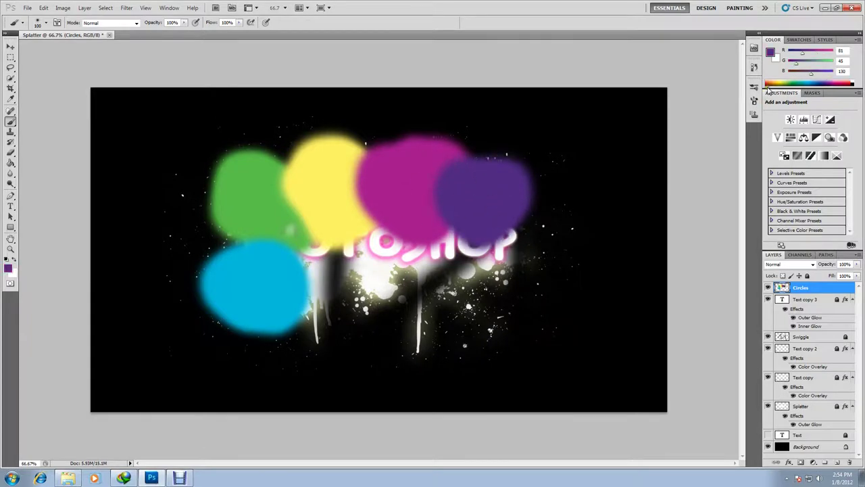
Add dark blue, purple, orange, pink and pure red blobs around the centre
left_click(813, 80)
mouse_move(331, 260)
left_mouse_down()
mouse_move(324, 273)
mouse_move(340, 277)
left_mouse_up()
left_click(829, 80)
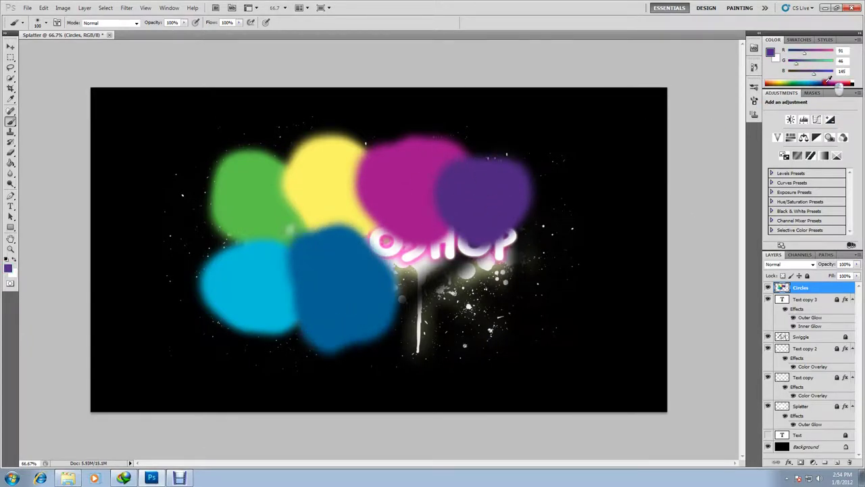
left_click_drag(388, 251, 433, 247)
left_click(774, 83)
mouse_move(429, 331)
left_mouse_down()
mouse_move(392, 304)
mouse_move(446, 317)
left_mouse_up()
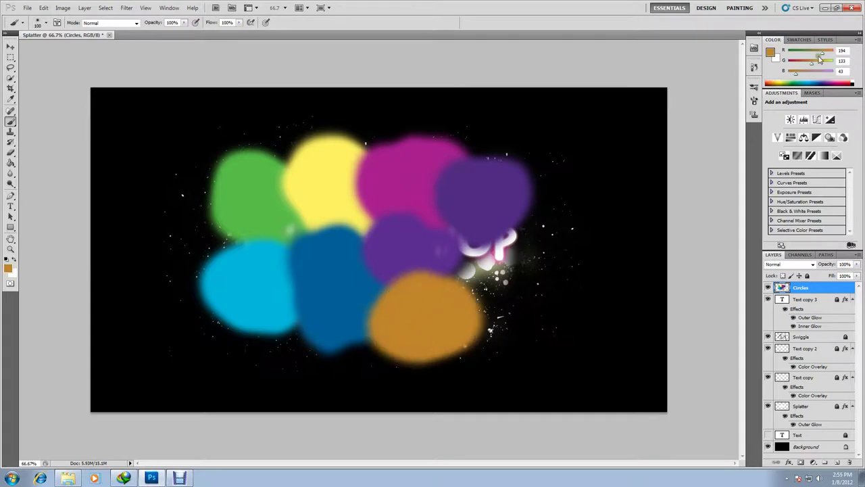
left_click(844, 80)
left_click_drag(473, 236, 467, 283)
left_click(768, 80)
mouse_move(768, 80)
left_mouse_down()
mouse_move(804, 86)
mouse_move(769, 81)
left_mouse_up()
mouse_move(514, 288)
left_mouse_down()
mouse_move(524, 238)
mouse_move(541, 266)
mouse_move(493, 304)
left_mouse_up()
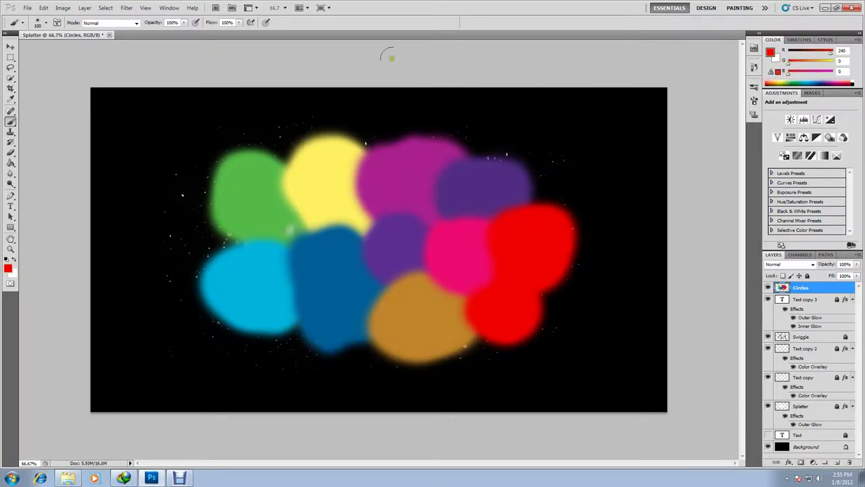
left_click(127, 7)
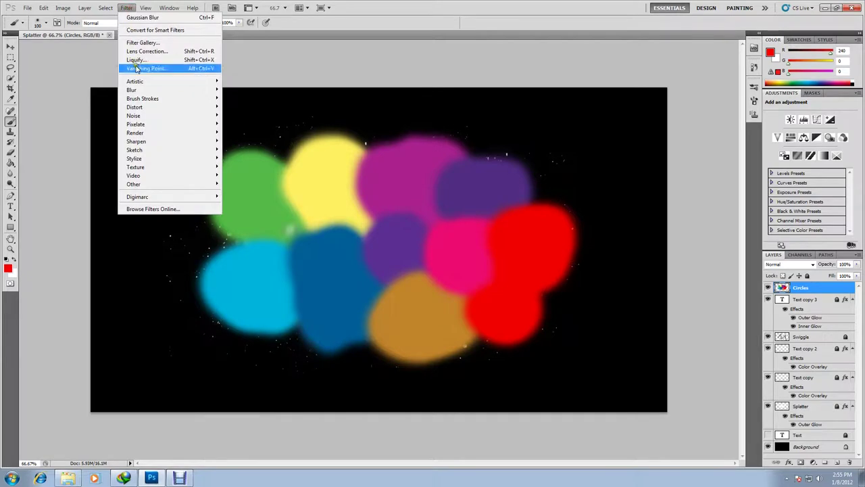
Gaussian-blur the Circles layer at 25.2 px radius and set its blend mode to Overlay
mouse_move(144, 91)
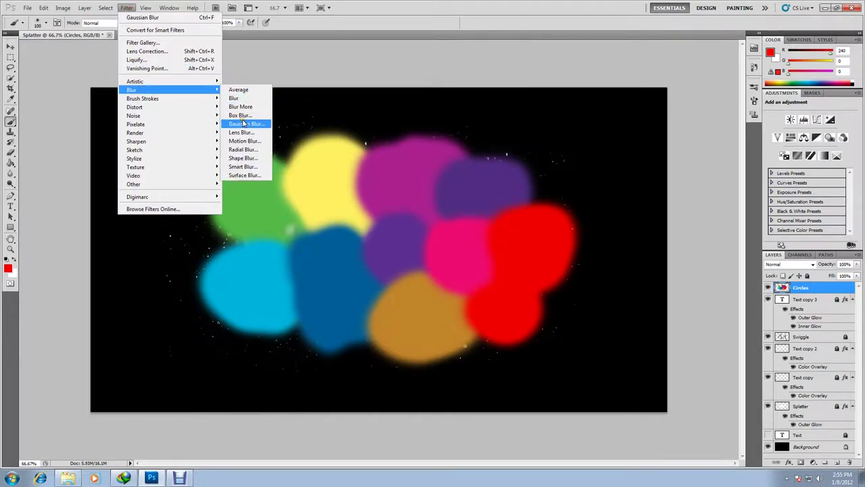
left_click(245, 124)
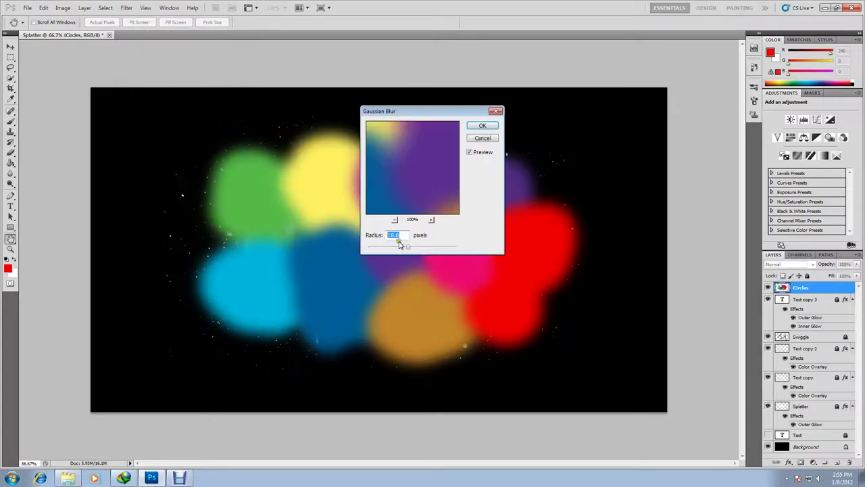
mouse_move(411, 247)
left_mouse_down()
mouse_move(420, 254)
mouse_move(412, 249)
left_mouse_up()
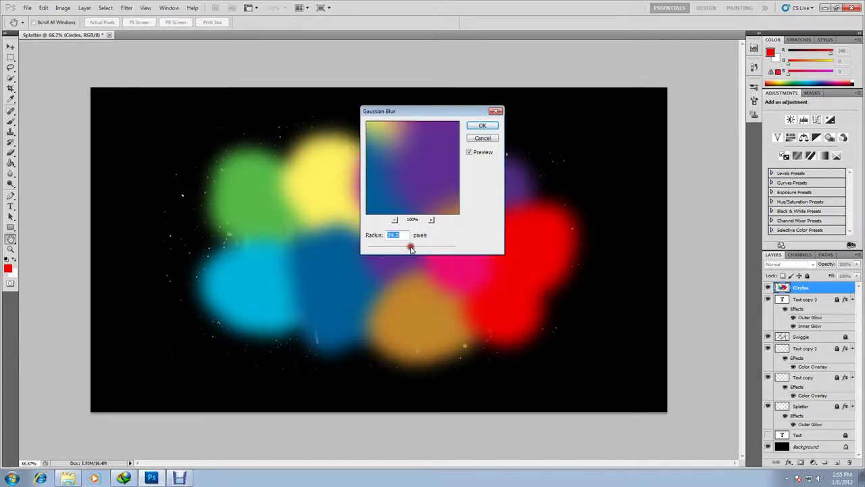
left_click(479, 128)
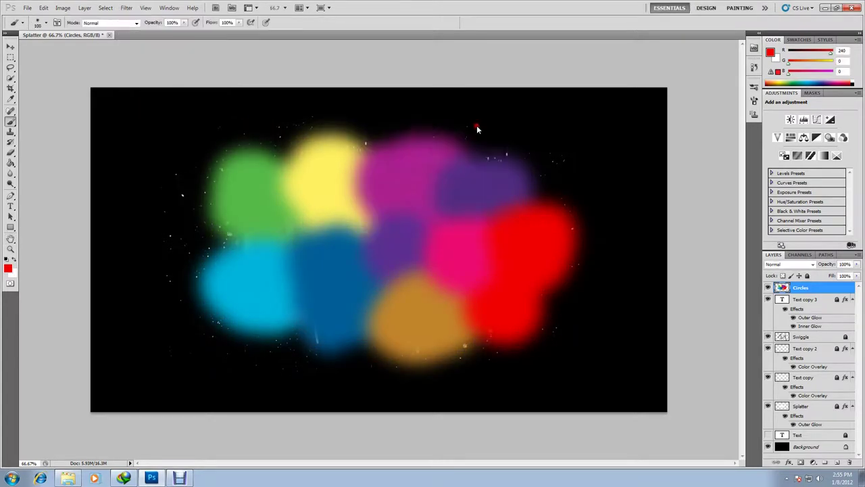
left_click(812, 264)
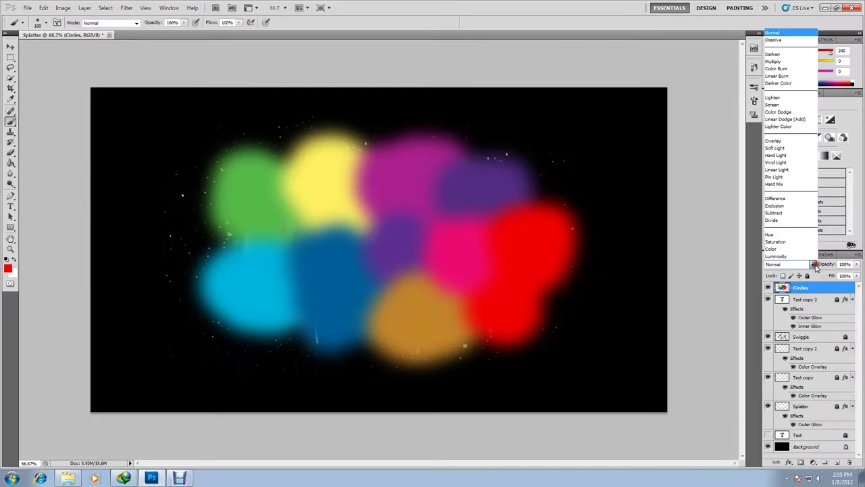
left_click(782, 141)
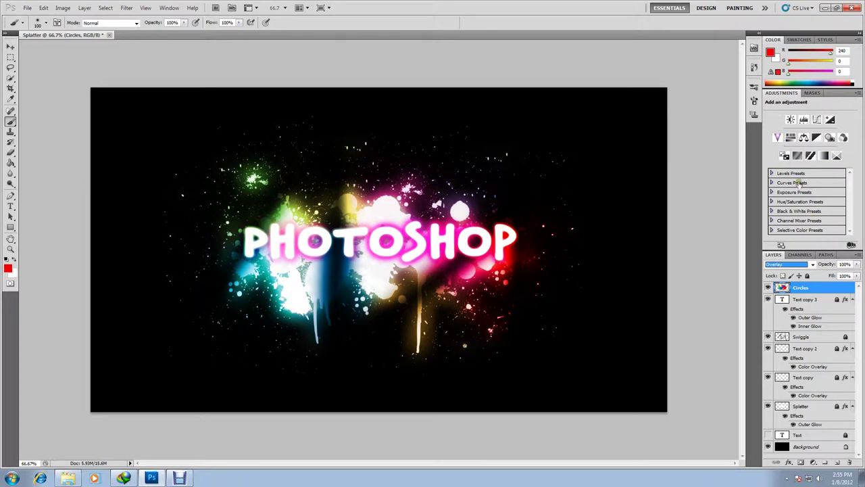
Lock the Circles layer and add a new layer named Dummie above it
left_click(807, 276)
left_click(837, 462)
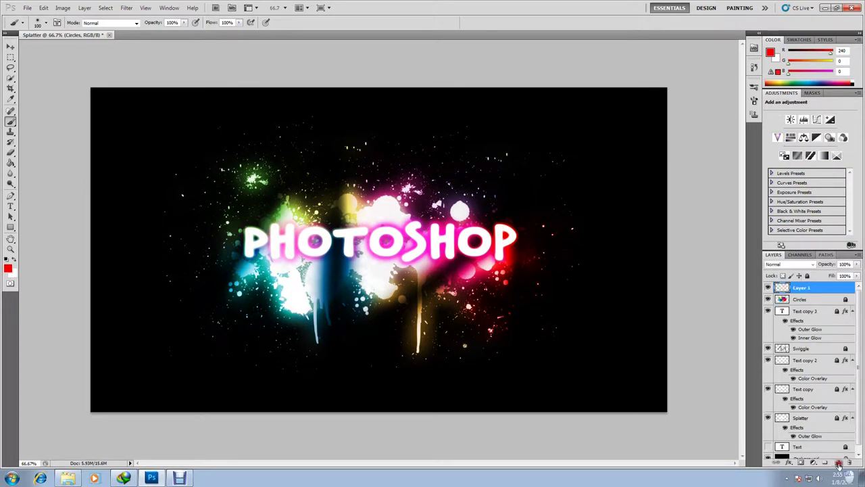
double_click(806, 288)
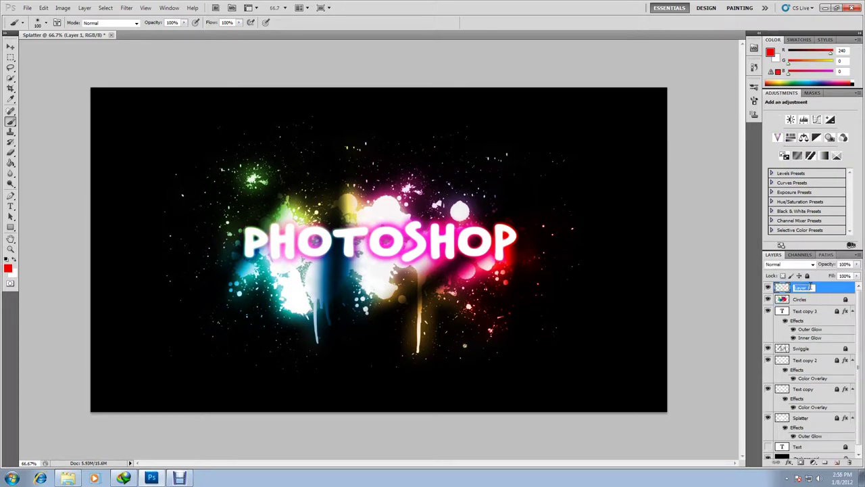
type("Dummie")
key("Return")
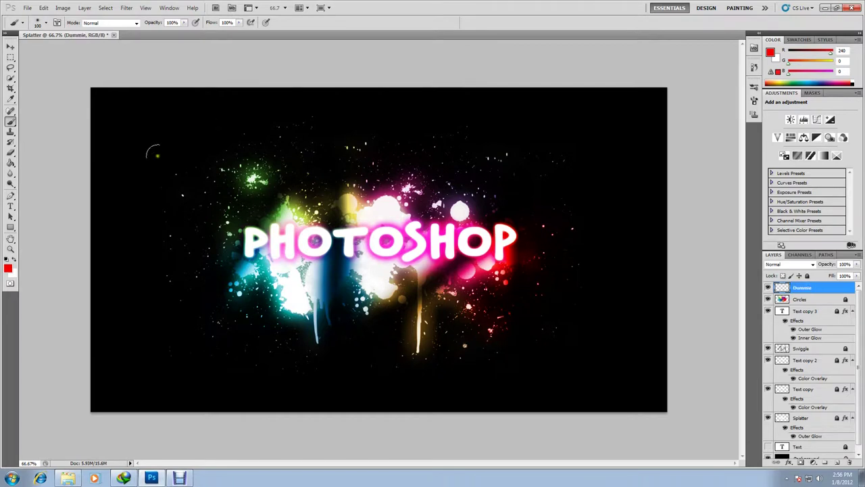
Type the caption 'Dummie' in near-white at 30 pt
left_click(12, 206)
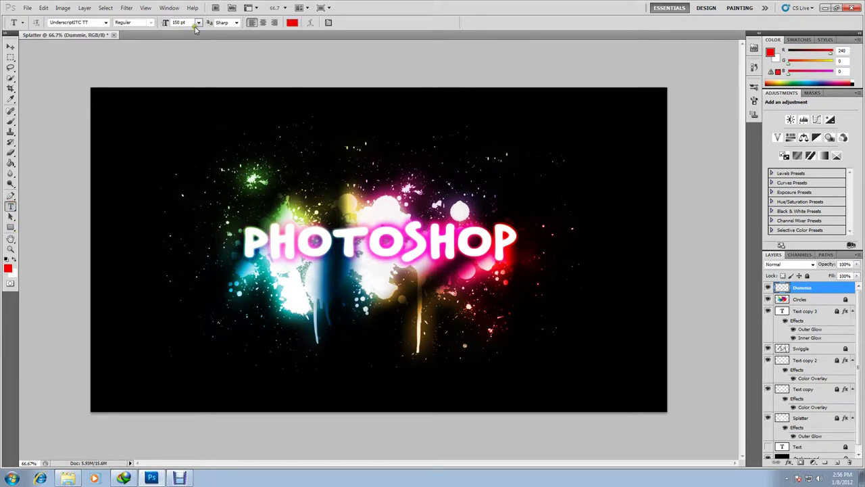
left_click(198, 22)
left_click(195, 137)
left_click(292, 22)
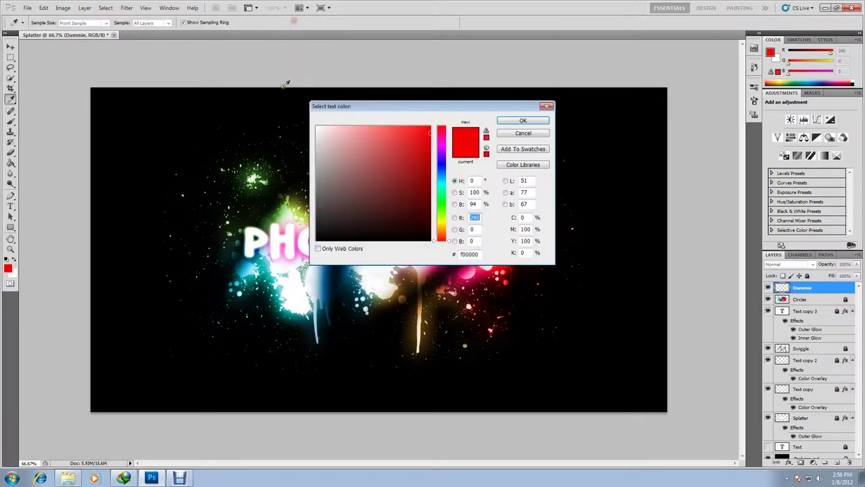
left_click(317, 126)
left_click(523, 121)
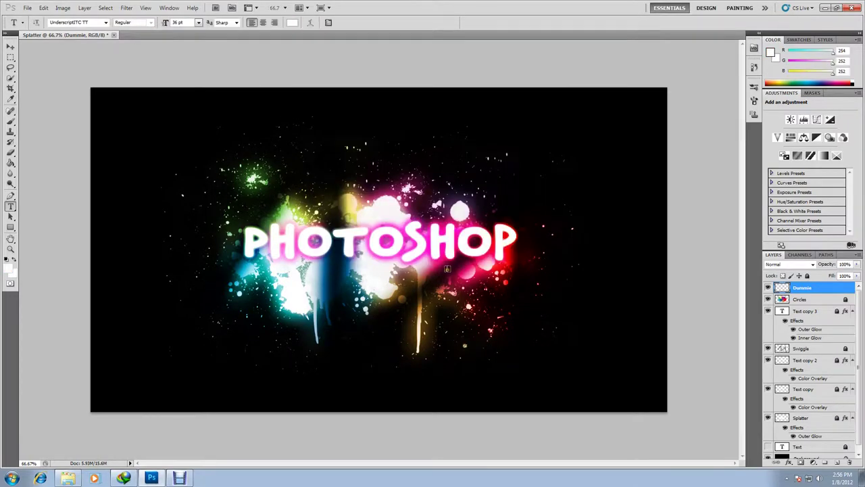
type("Dummie")
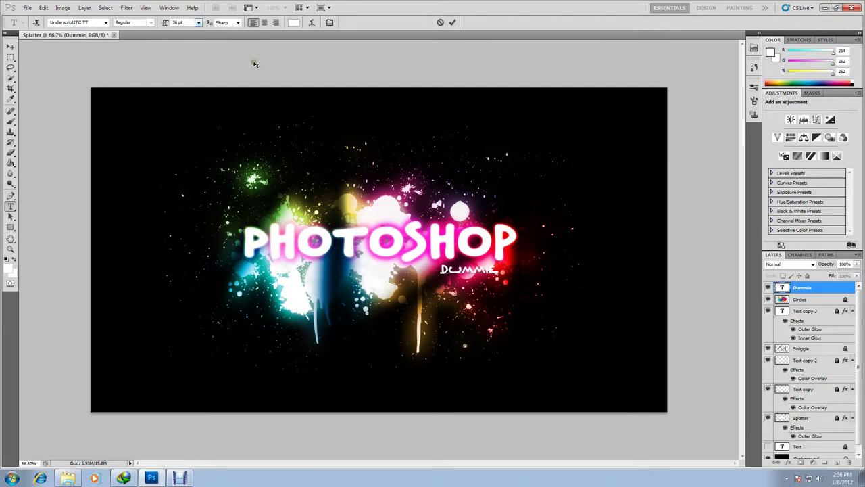
key("ctrl+a")
left_click(200, 23)
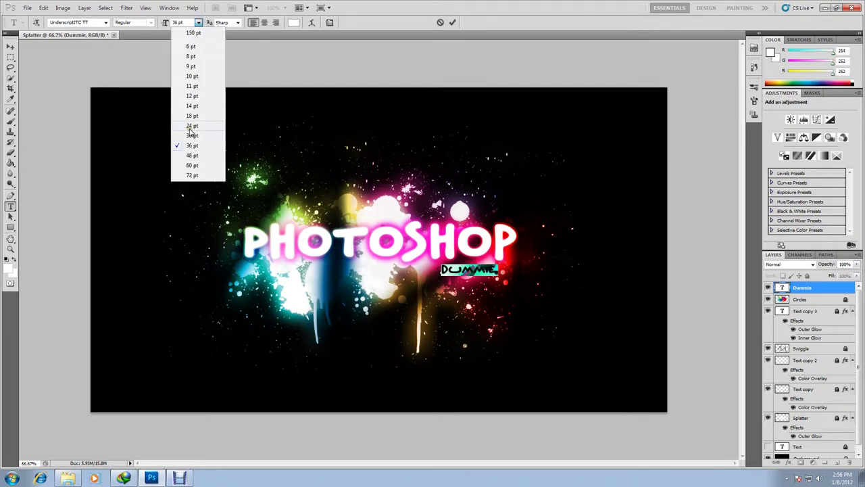
left_click(193, 134)
left_click(803, 289)
Give the Dummie caption a Stroke style, nudge it up and right, and lock it
right_click(803, 289)
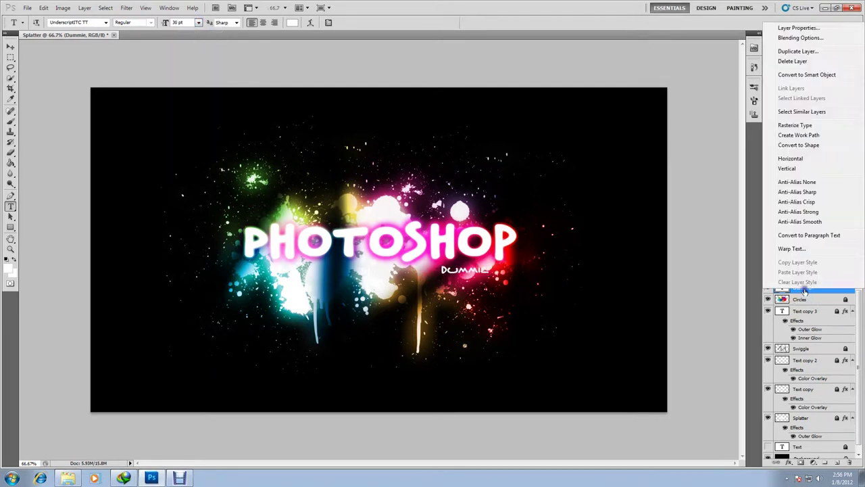
left_click(798, 40)
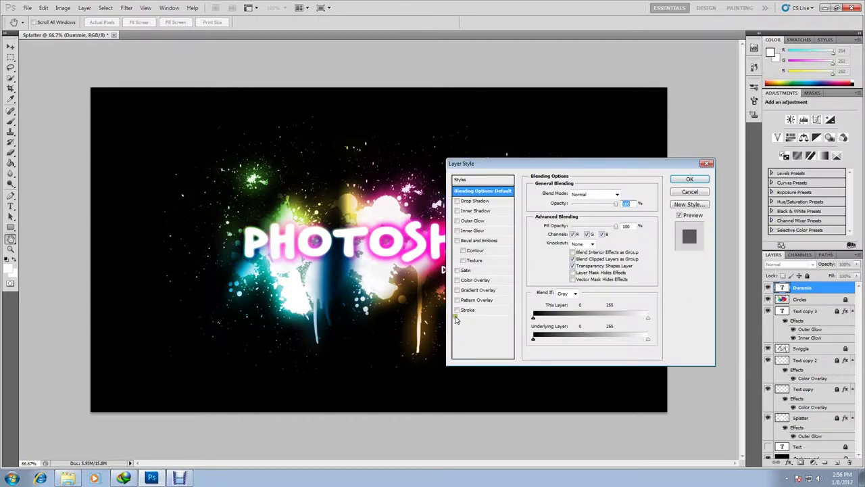
left_click(686, 179)
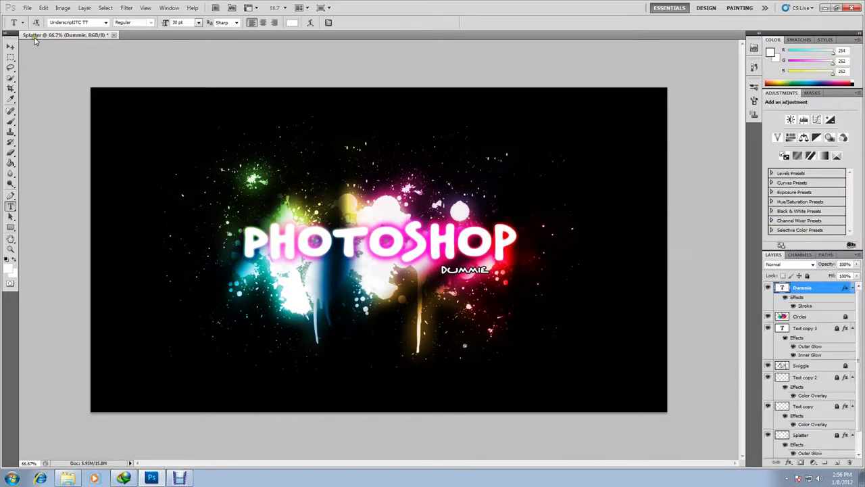
left_click(11, 47)
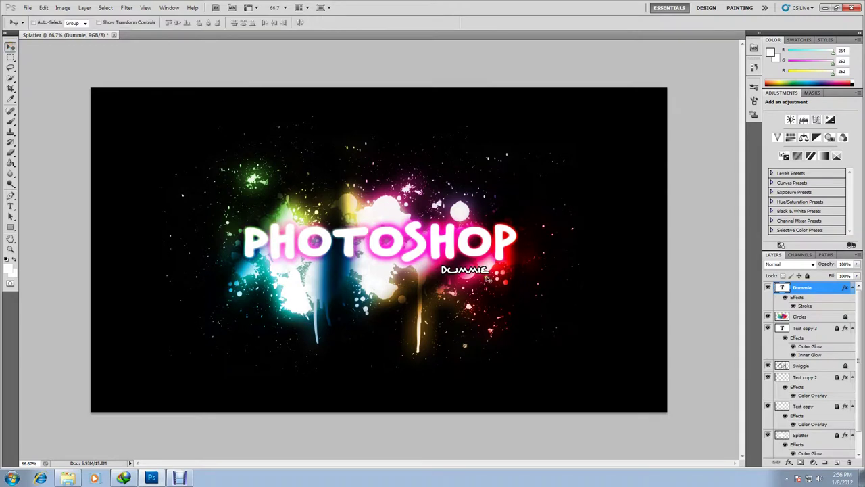
left_click_drag(481, 276, 488, 272)
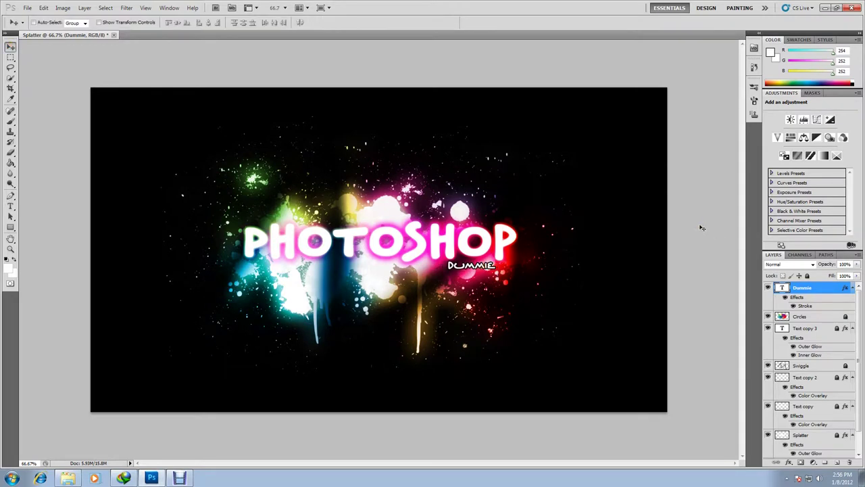
left_click(807, 275)
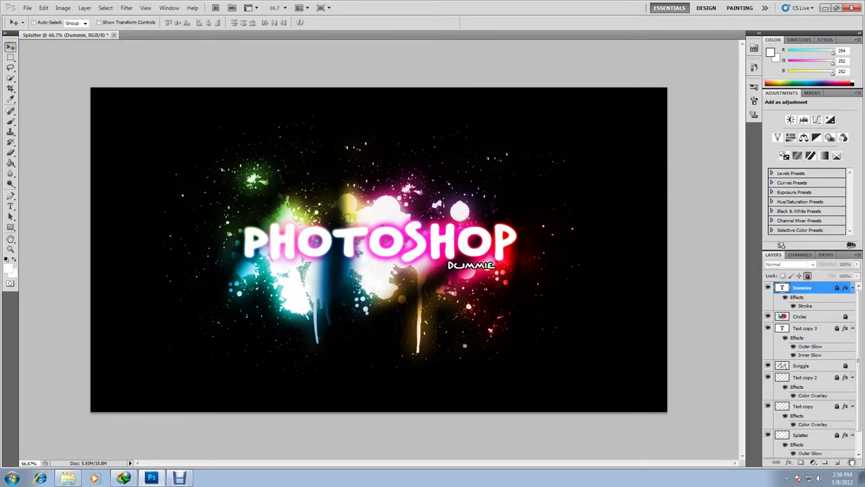
Place Sand-Dunes-Soft, stretch it edge to edge across the canvas, and blend it in Multiply
left_click(69, 478)
left_click_drag(198, 83, 592, 223)
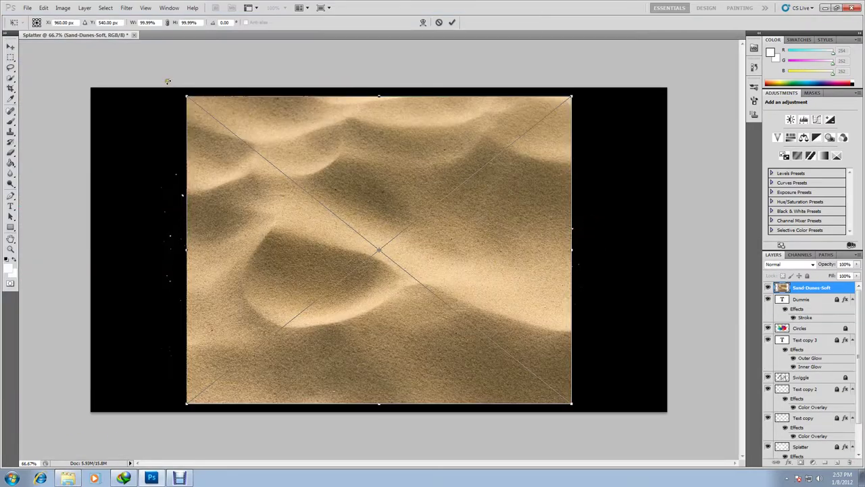
left_click_drag(186, 96, 120, 98)
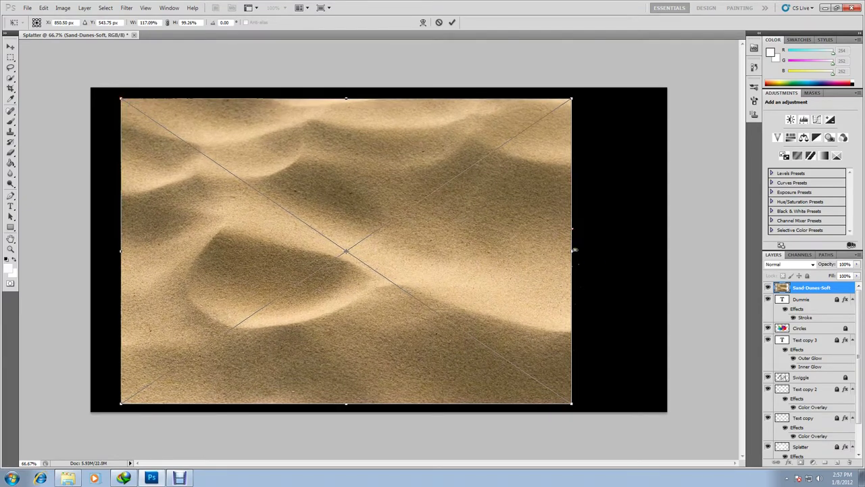
left_click_drag(572, 251, 641, 252)
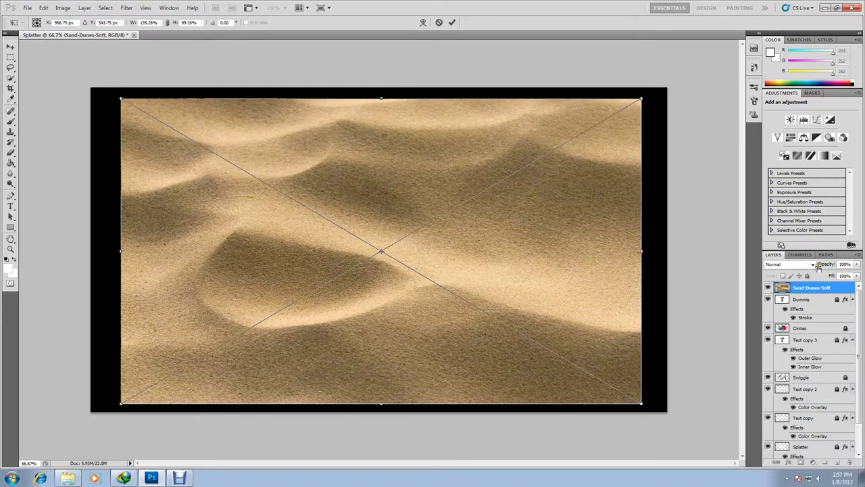
left_click(815, 268)
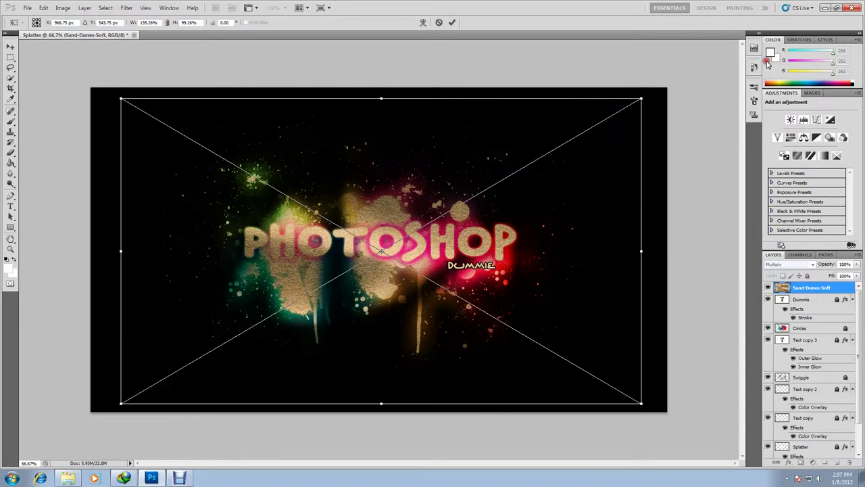
left_click(771, 62)
key("Return")
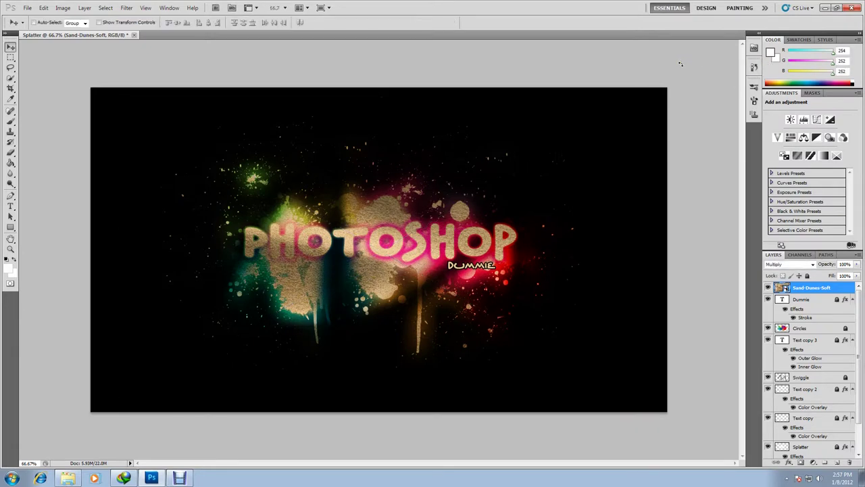